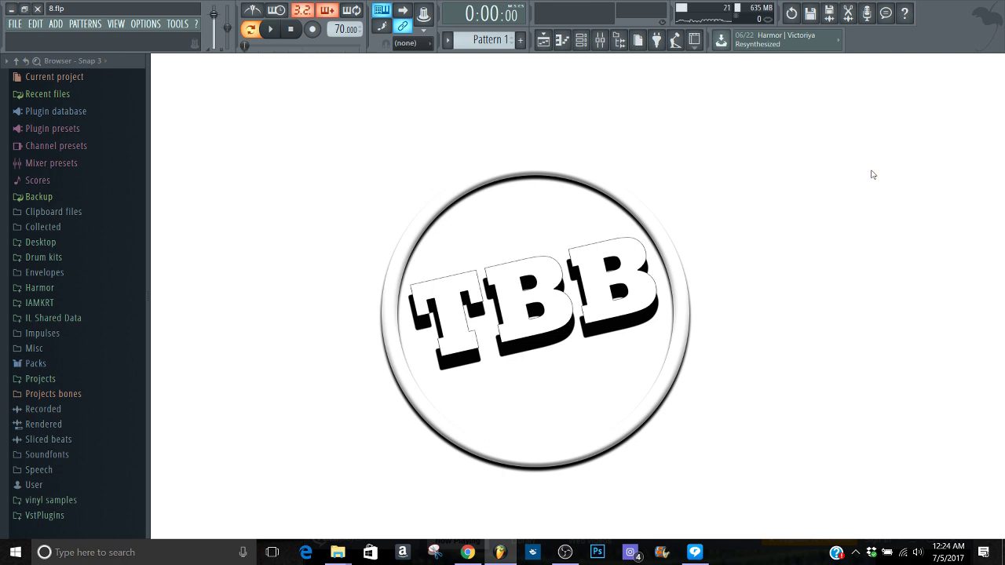
Step: Open the mixer and briefly audition the beat
{"action": "left_click", "coordinate": [601, 40]}
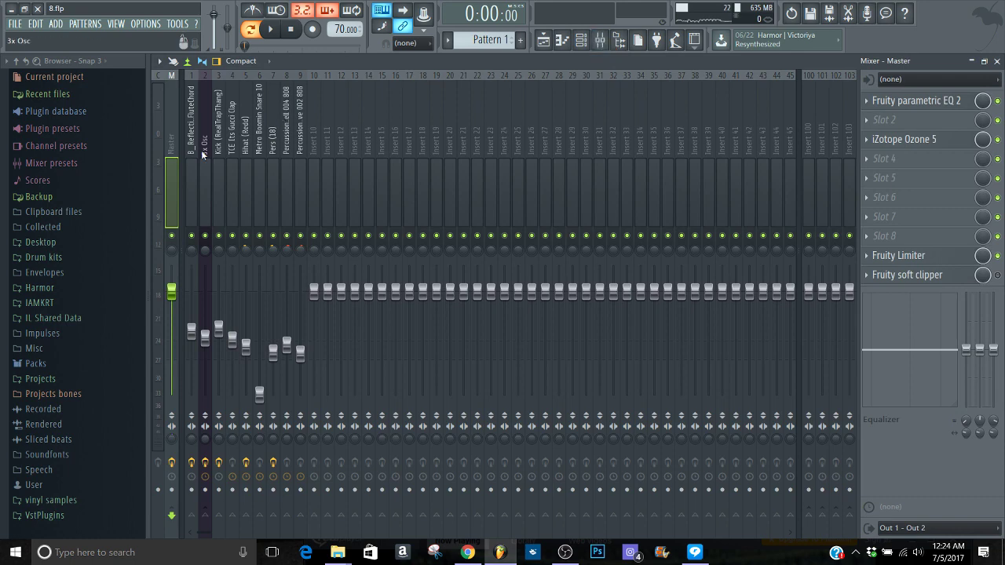
{"action": "key", "text": "space"}
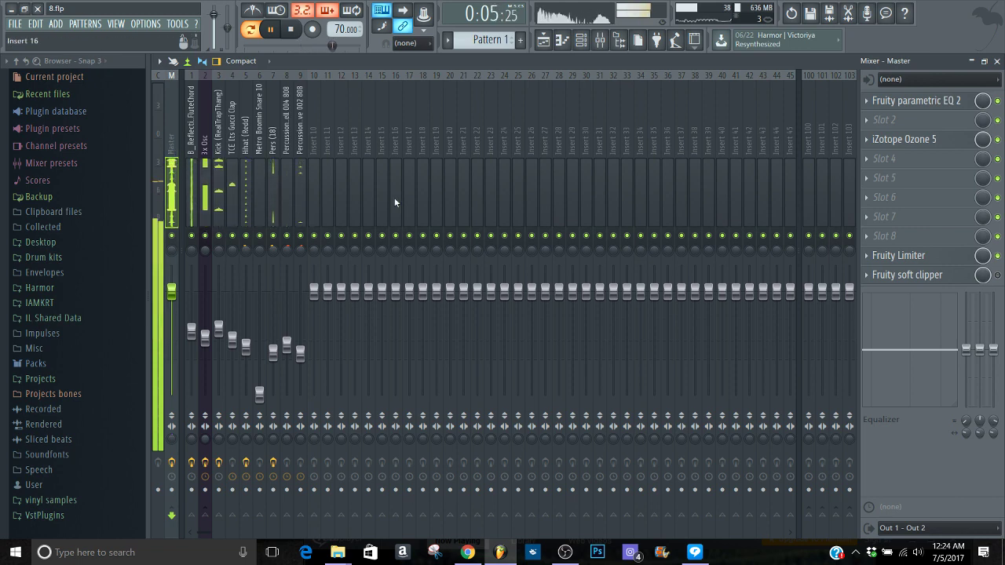
{"action": "key", "text": "space"}
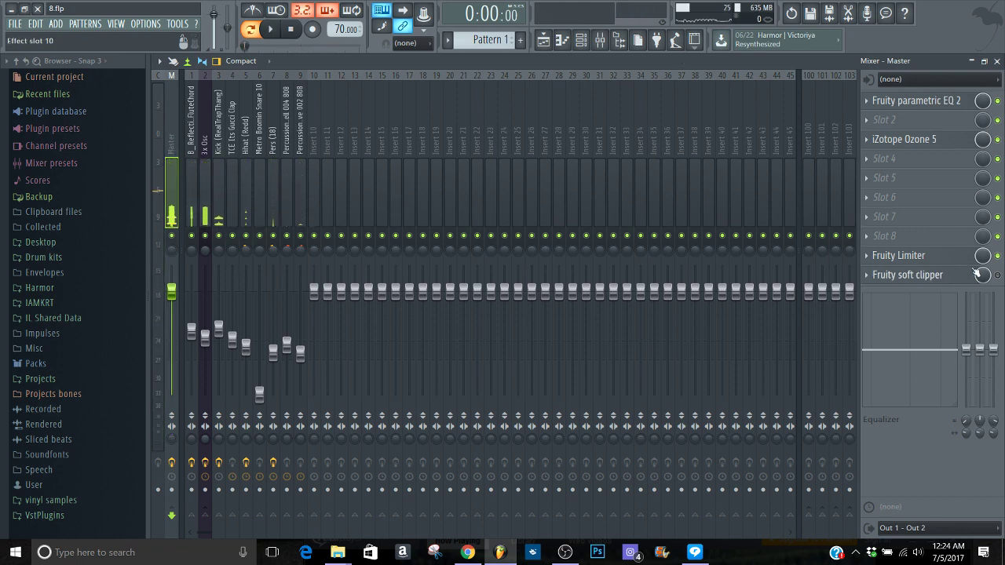
Step: Load Fruity parametric EQ 2 into master slot 8 with its gain boosted to 18 dB
{"action": "left_click", "coordinate": [907, 240]}
{"action": "left_click", "coordinate": [858, 187]}
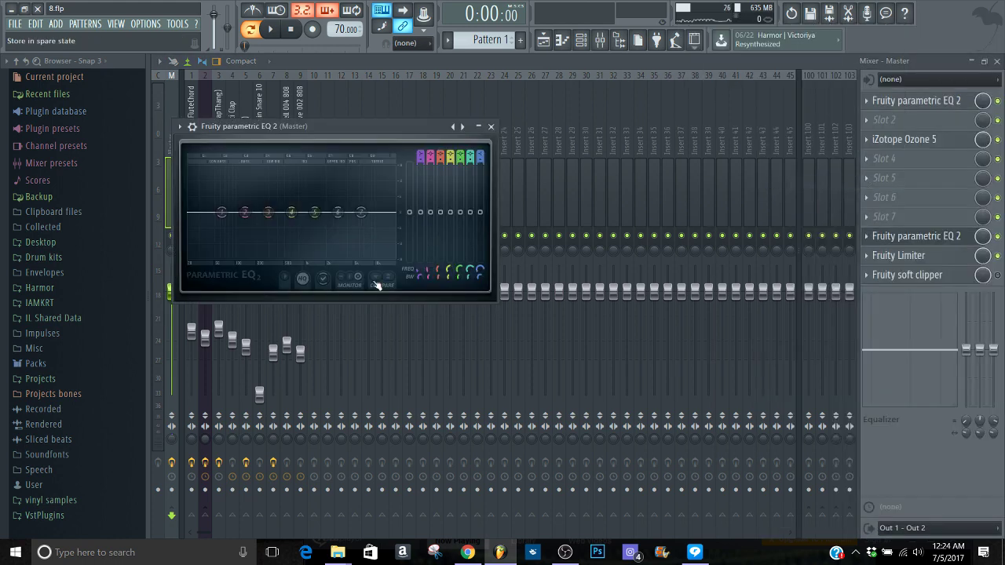
{"action": "left_click_drag", "start_coordinate": [409, 212], "coordinate": [409, 165]}
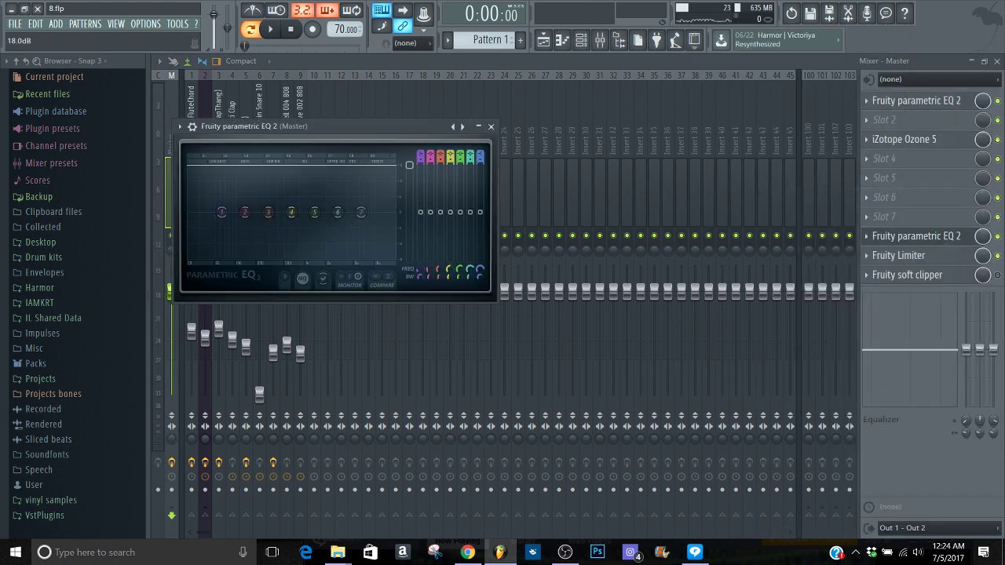
Step: Replace the EQ in slot 8 with AlgorVerb, then clear the slot to (none)
{"action": "left_click", "coordinate": [866, 237]}
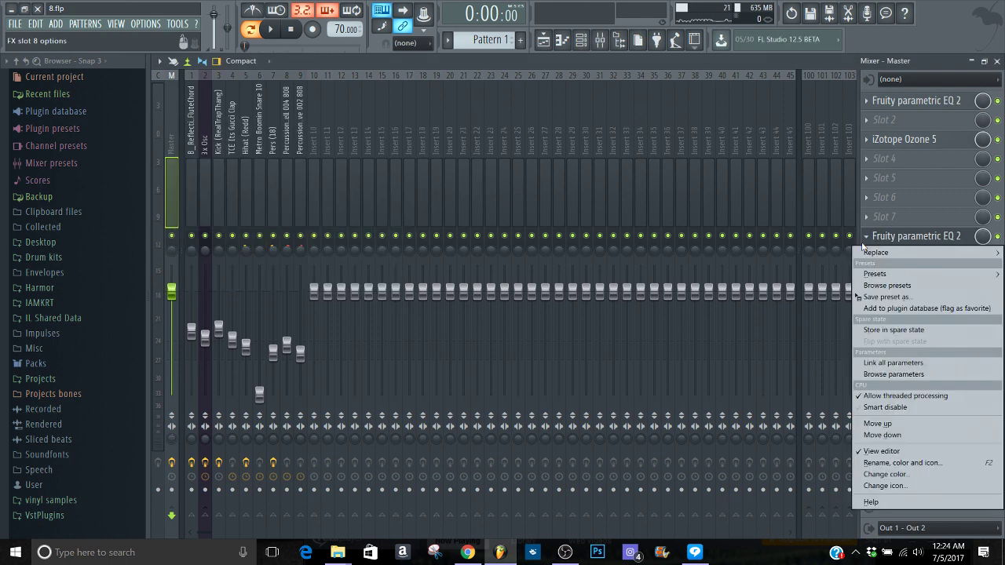
{"action": "mouse_move", "coordinate": [875, 252]}
{"action": "left_click", "coordinate": [730, 66]}
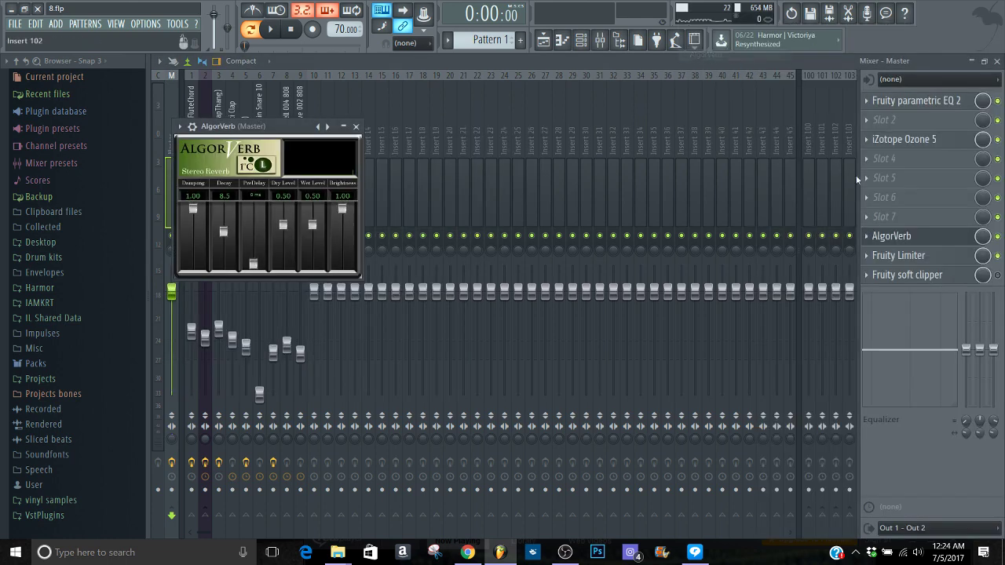
{"action": "left_click", "coordinate": [866, 235]}
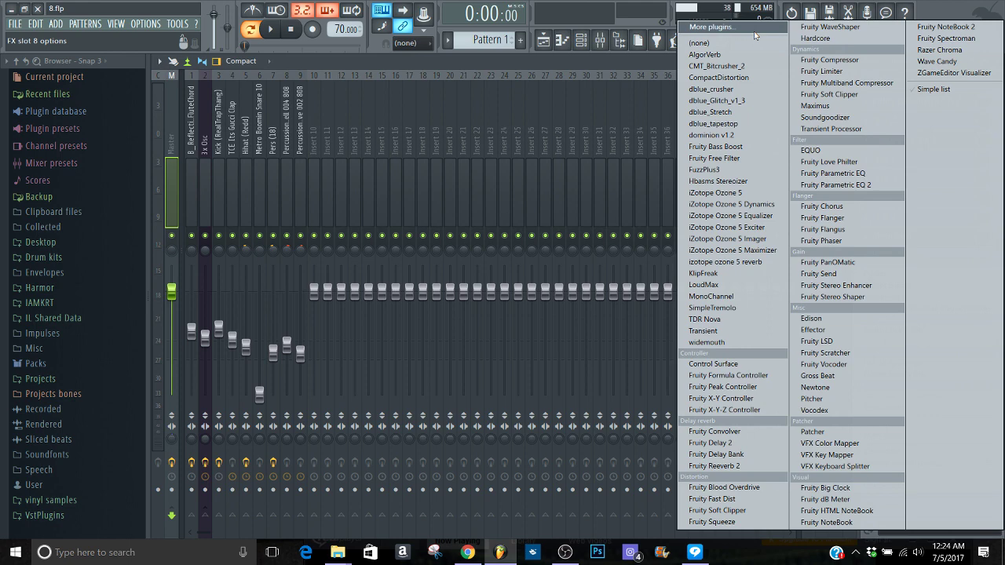
{"action": "left_click", "coordinate": [699, 42]}
Step: Raise the Fruity Limiter's gain to about 12.7 dB while auditioning playback
{"action": "left_click", "coordinate": [949, 265]}
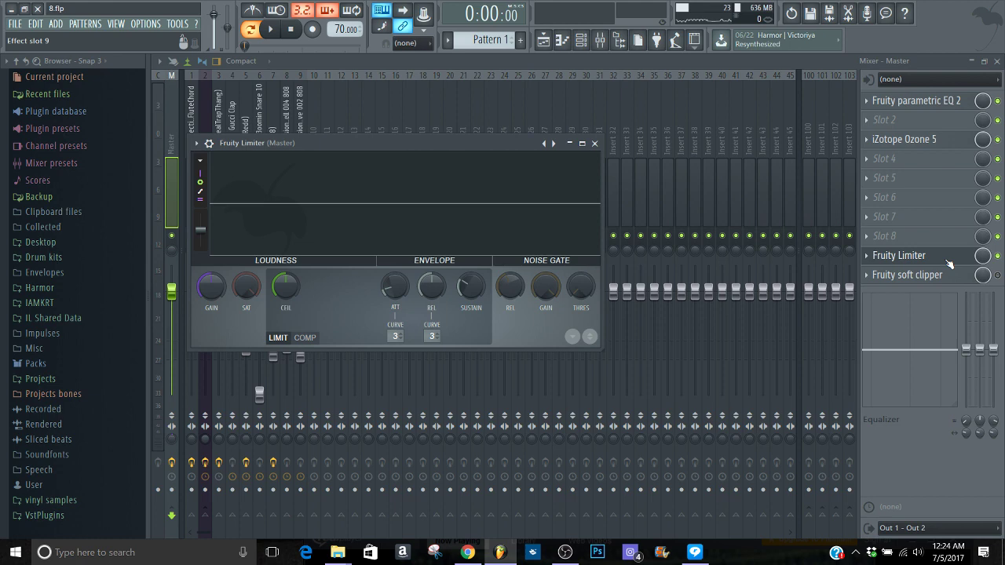
{"action": "key", "text": "space"}
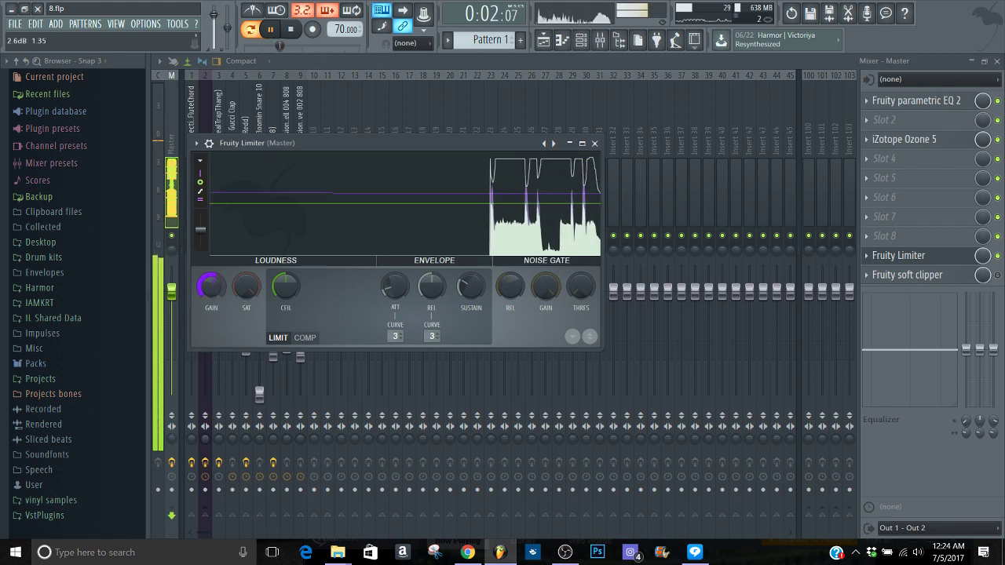
{"action": "key", "text": "space"}
{"action": "left_click_drag", "start_coordinate": [211, 286], "coordinate": [212, 267]}
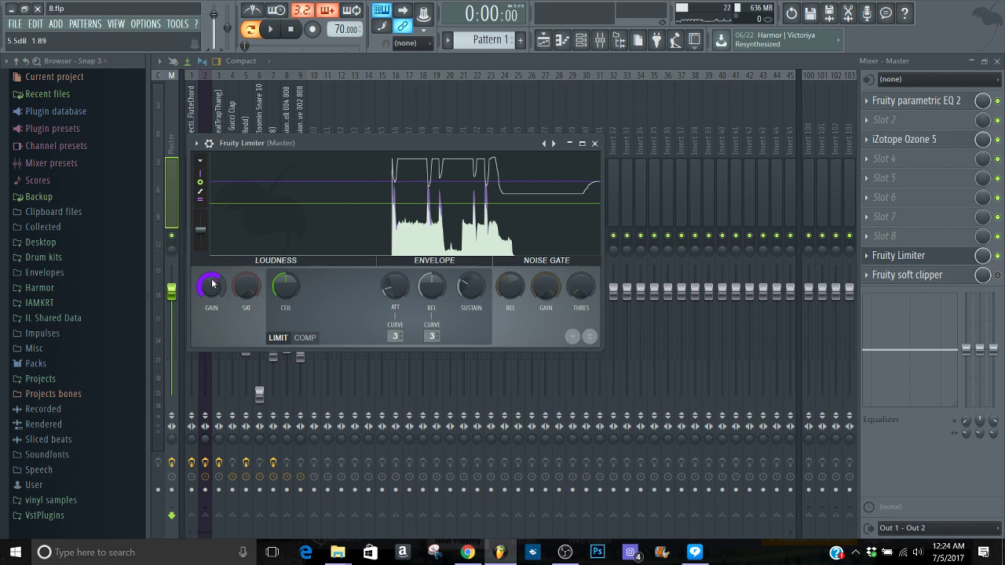
{"action": "key", "text": "space"}
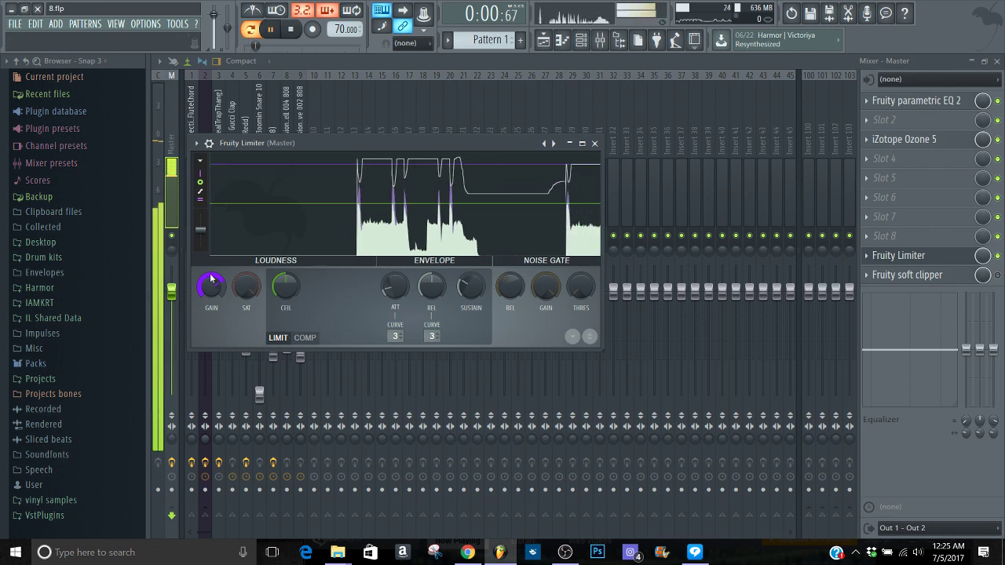
{"action": "left_click_drag", "start_coordinate": [210, 279], "coordinate": [211, 235]}
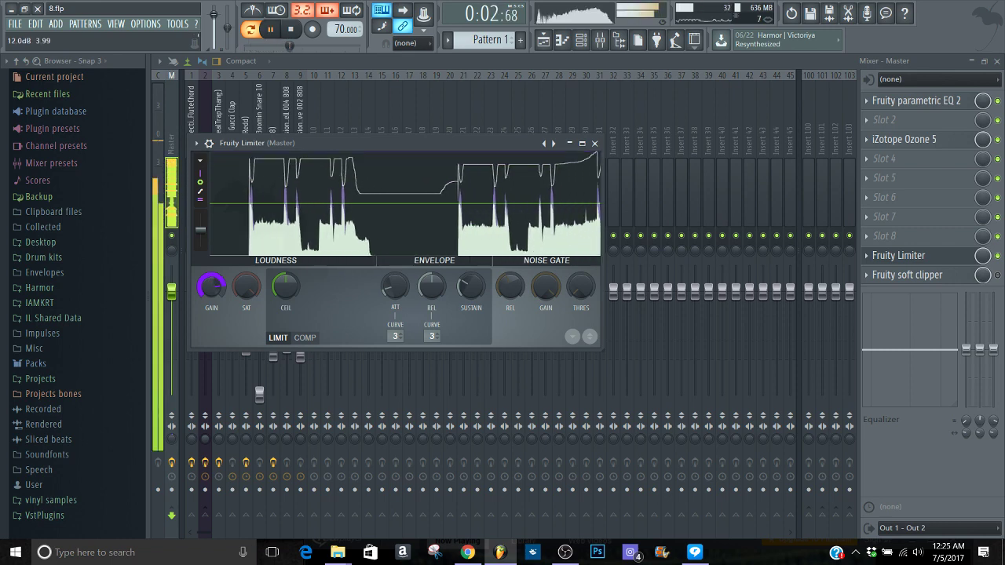
{"action": "key", "text": "space"}
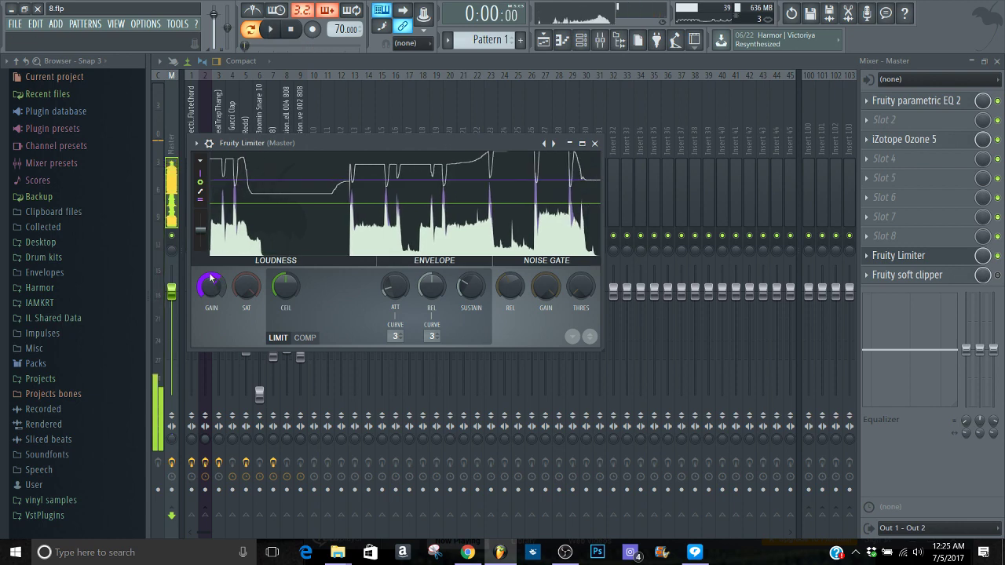
Step: Clear master slot 9 and load a fresh Fruity Limiter into it
{"action": "left_click", "coordinate": [867, 256]}
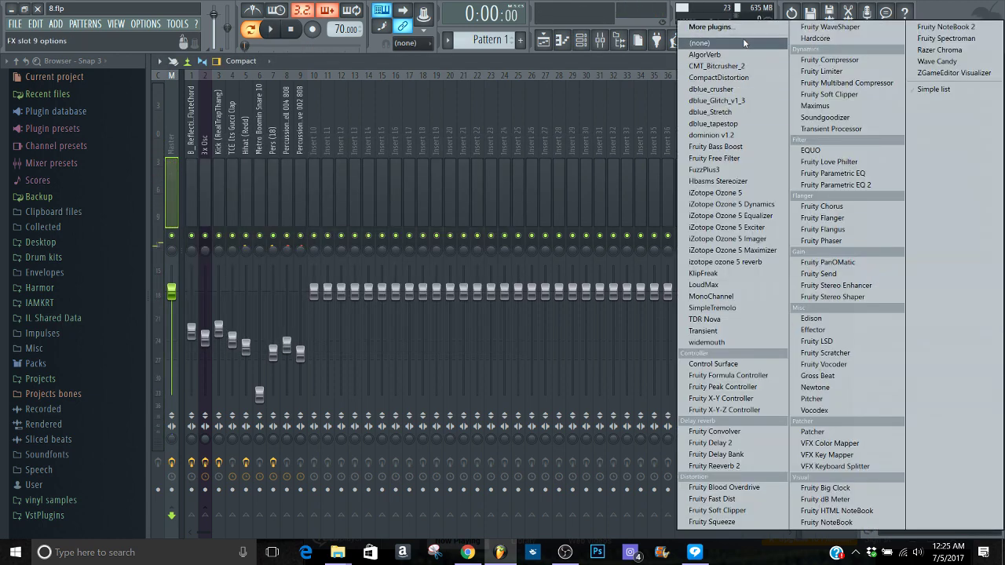
{"action": "left_click", "coordinate": [738, 44]}
{"action": "left_click", "coordinate": [915, 255]}
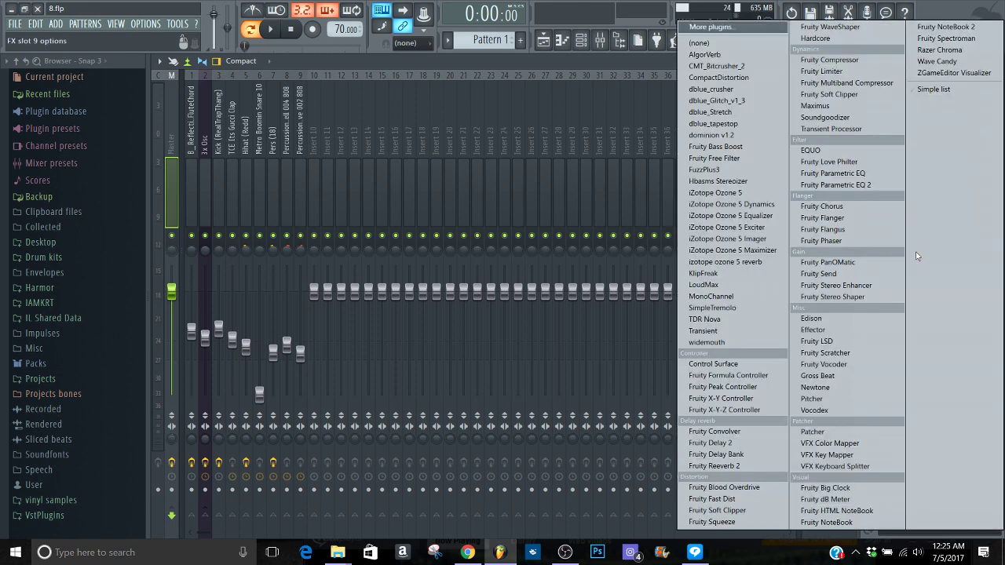
{"action": "left_click", "coordinate": [643, 62]}
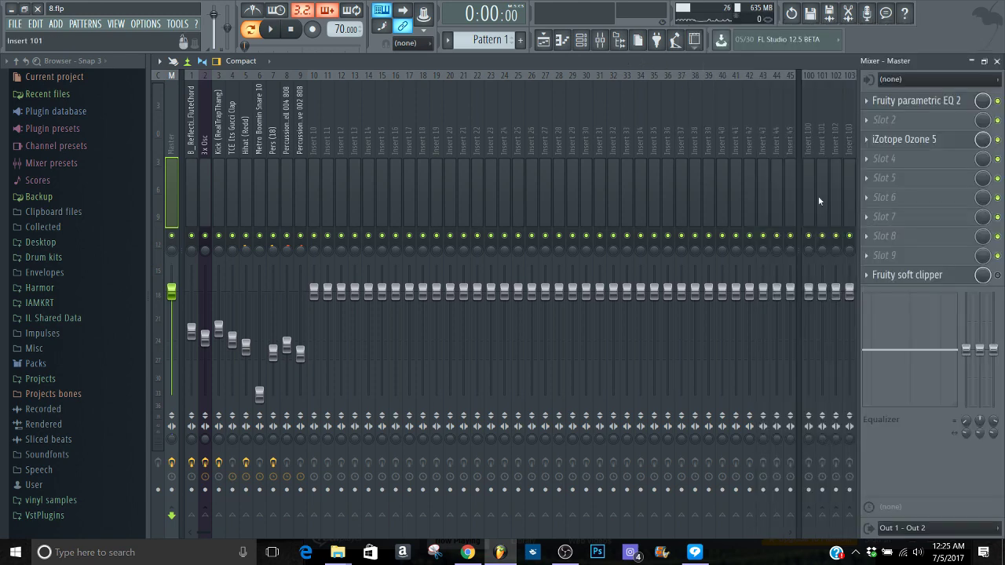
{"action": "left_click", "coordinate": [904, 252]}
{"action": "left_click", "coordinate": [821, 71]}
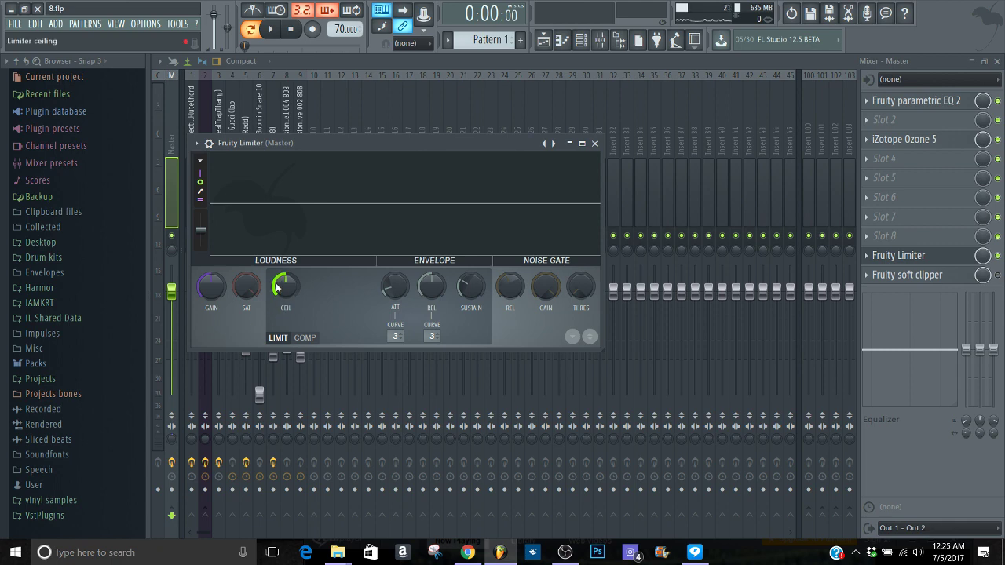
Step: Raise the new limiter's ceiling and set its saturation threshold to about -11.5 dB
{"action": "left_click_drag", "start_coordinate": [285, 285], "coordinate": [285, 277]}
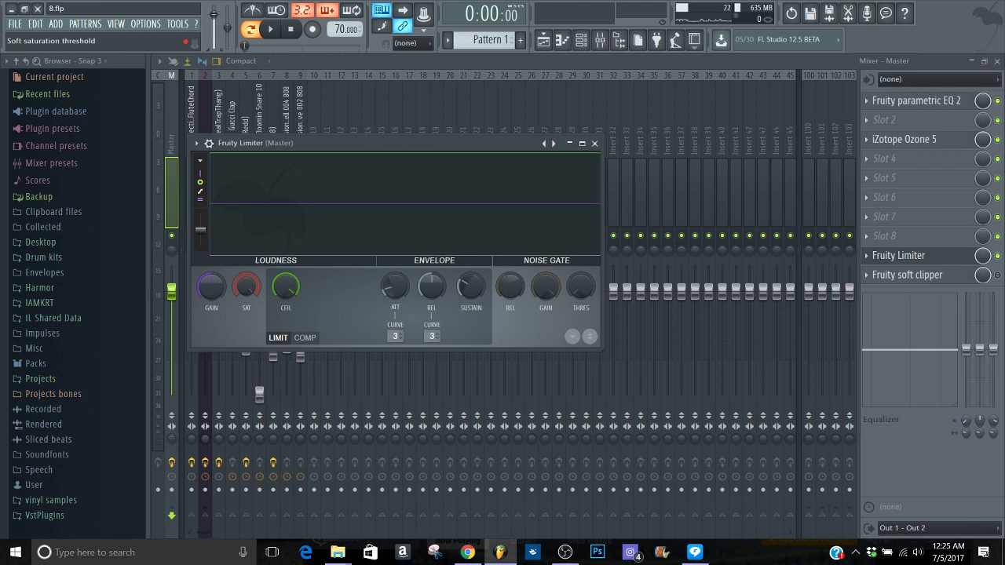
{"action": "left_click_drag", "start_coordinate": [246, 287], "coordinate": [246, 279]}
{"action": "left_click_drag", "start_coordinate": [253, 296], "coordinate": [244, 259]}
Step: Raise the limiter gain during playback, then ease it back to about 10.9 dB
{"action": "key", "text": "space"}
{"action": "left_click_drag", "start_coordinate": [217, 292], "coordinate": [216, 224]}
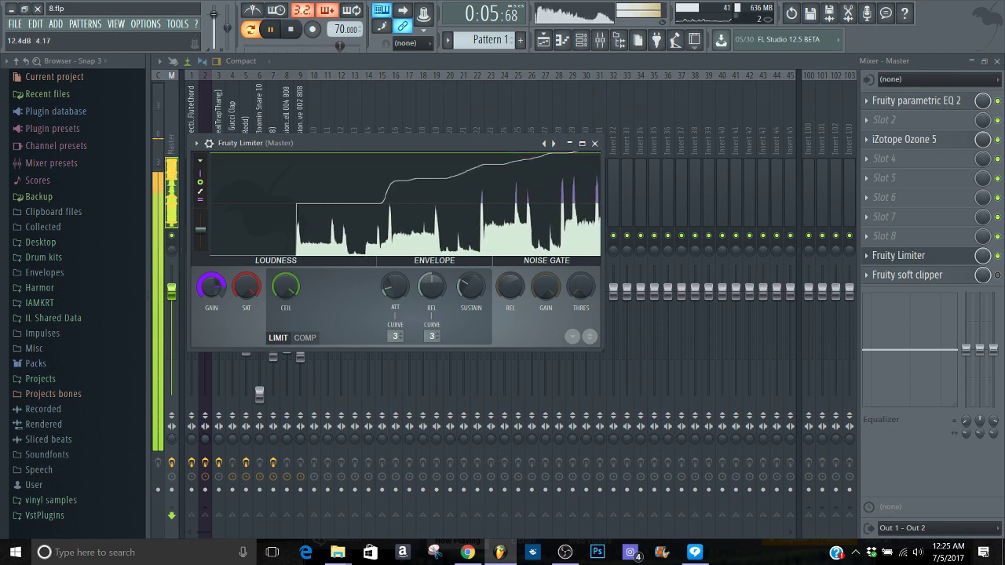
{"action": "left_click_drag", "start_coordinate": [217, 223], "coordinate": [218, 296]}
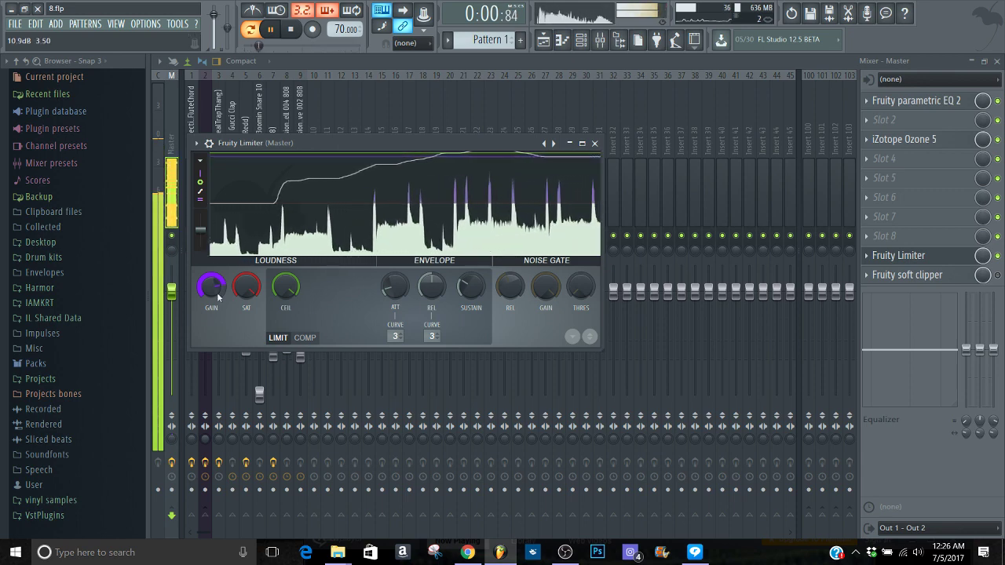
{"action": "scroll", "coordinate": [218, 296], "scroll_direction": "down", "scroll_amount": 3}
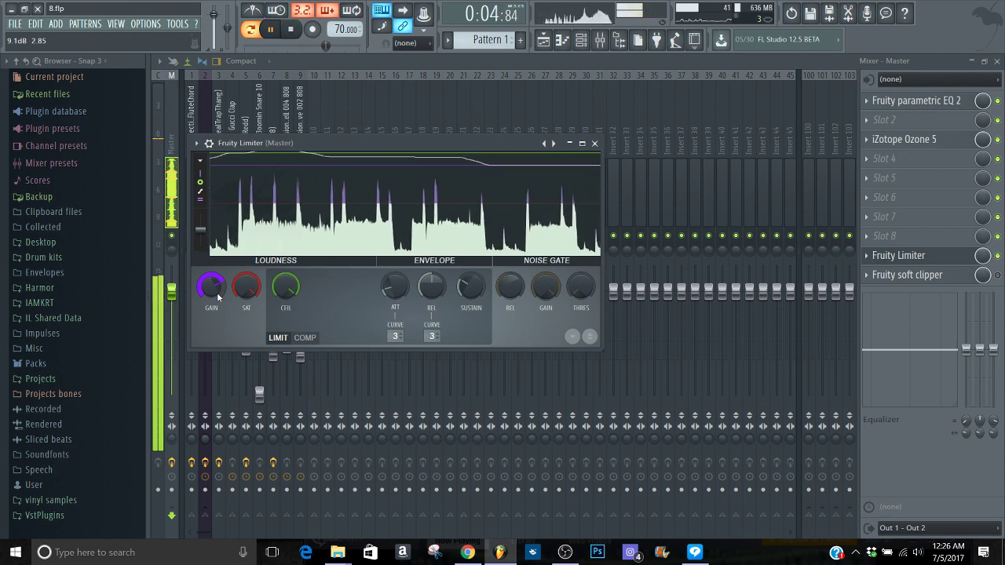
{"action": "key", "text": "space"}
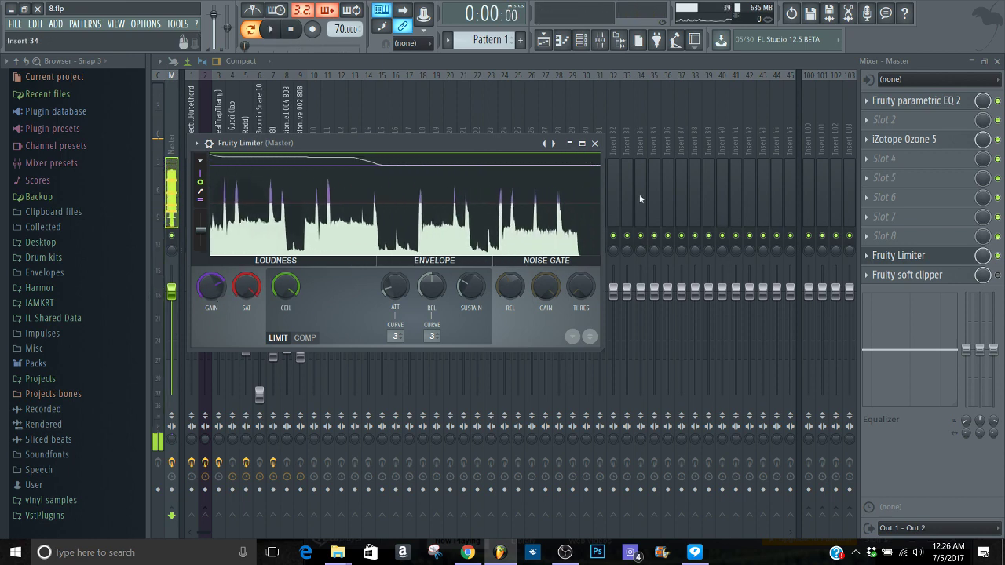
Step: Add a second Fruity Limiter to master slot 8 with gain around 10 dB
{"action": "left_click", "coordinate": [594, 143]}
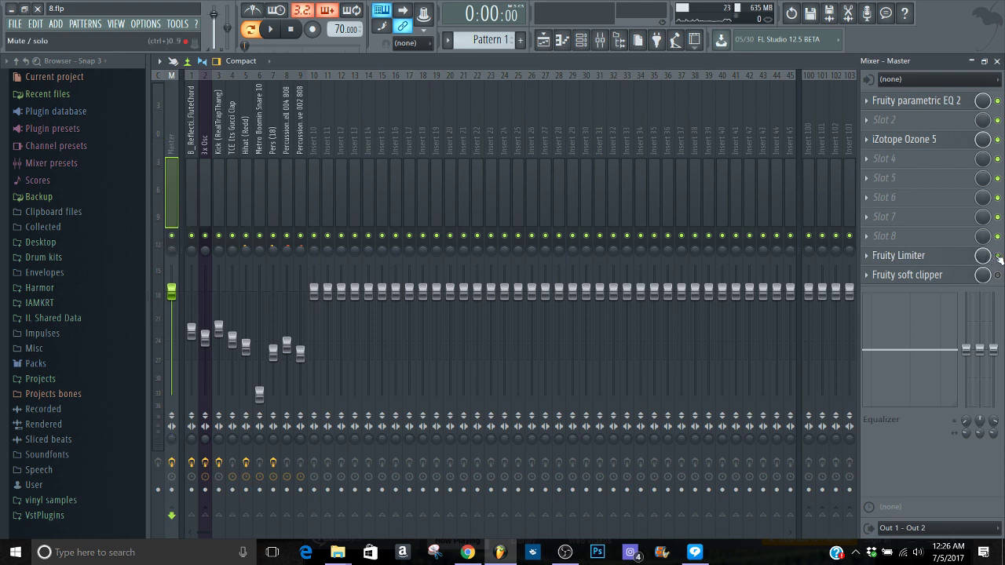
{"action": "left_click", "coordinate": [917, 238]}
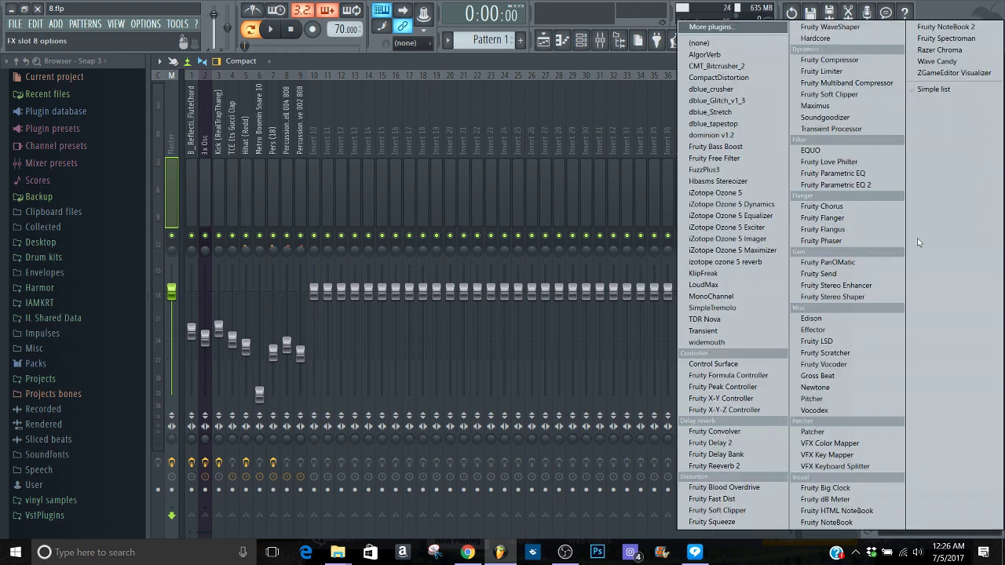
{"action": "left_click", "coordinate": [821, 71]}
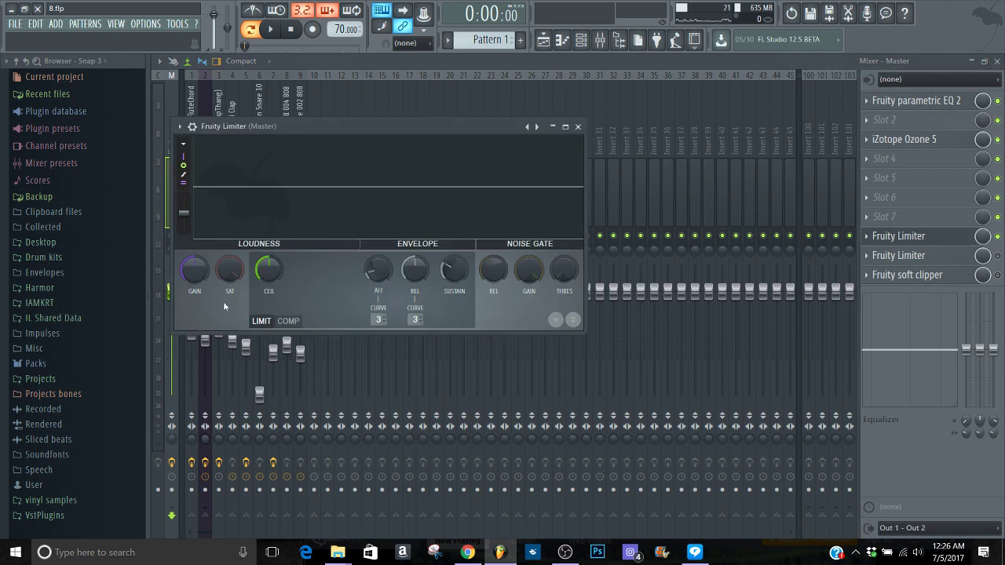
{"action": "left_click_drag", "start_coordinate": [194, 269], "coordinate": [194, 235]}
Step: Audition the second limiter at about 9.5 dB gain, then remove it from slot 8
{"action": "key", "text": "space"}
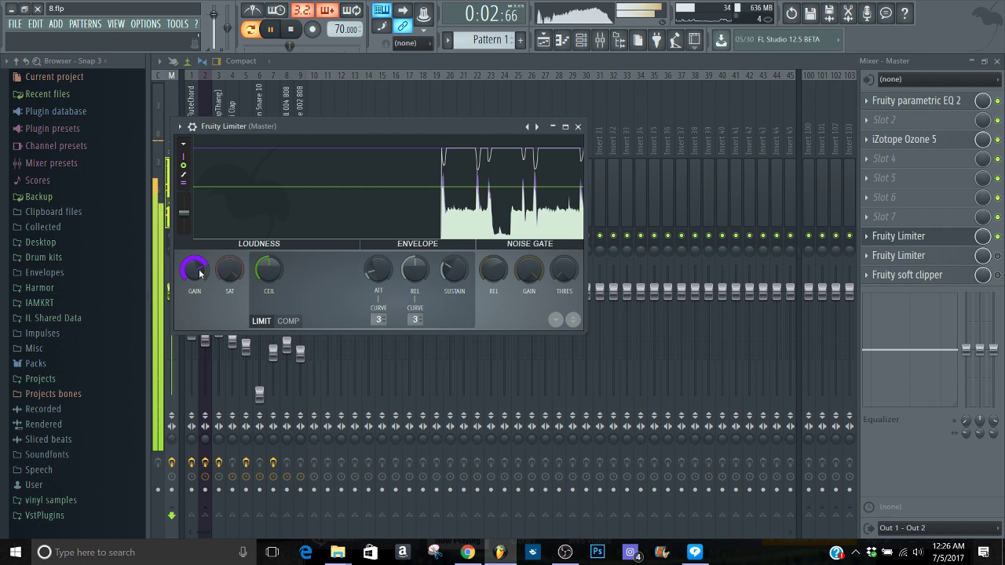
{"action": "left_click_drag", "start_coordinate": [198, 272], "coordinate": [198, 276]}
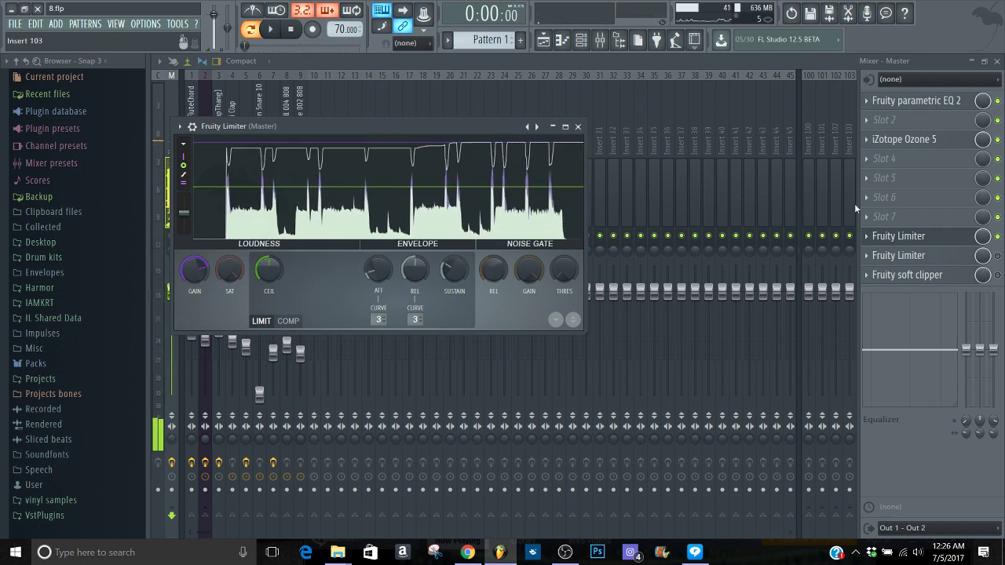
{"action": "key", "text": "space"}
{"action": "left_click", "coordinate": [870, 235]}
{"action": "mouse_move", "coordinate": [876, 252]}
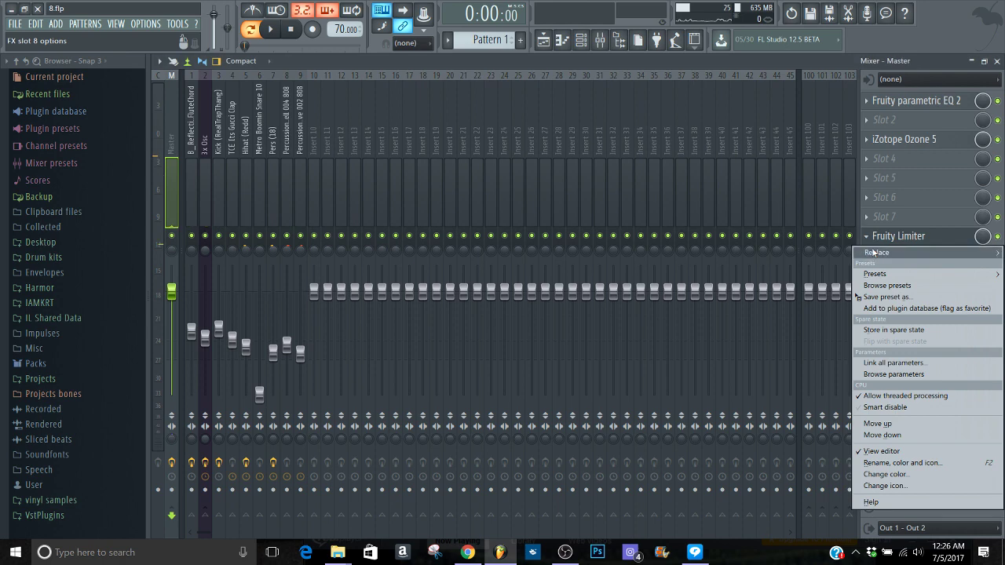
{"action": "left_click", "coordinate": [699, 42]}
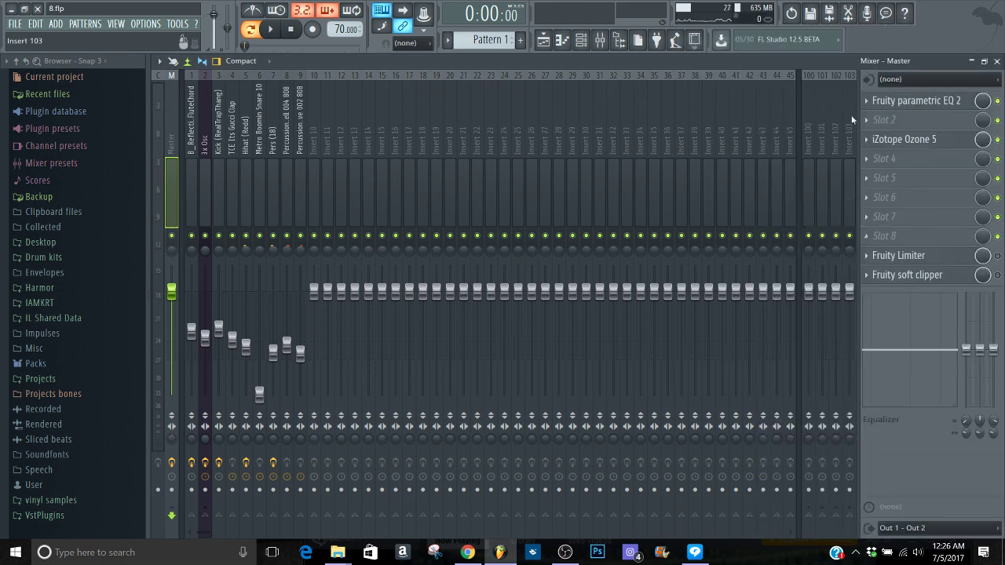
Step: Bring up the master Fruity Limiter and audition the beat through it
{"action": "left_click", "coordinate": [962, 256]}
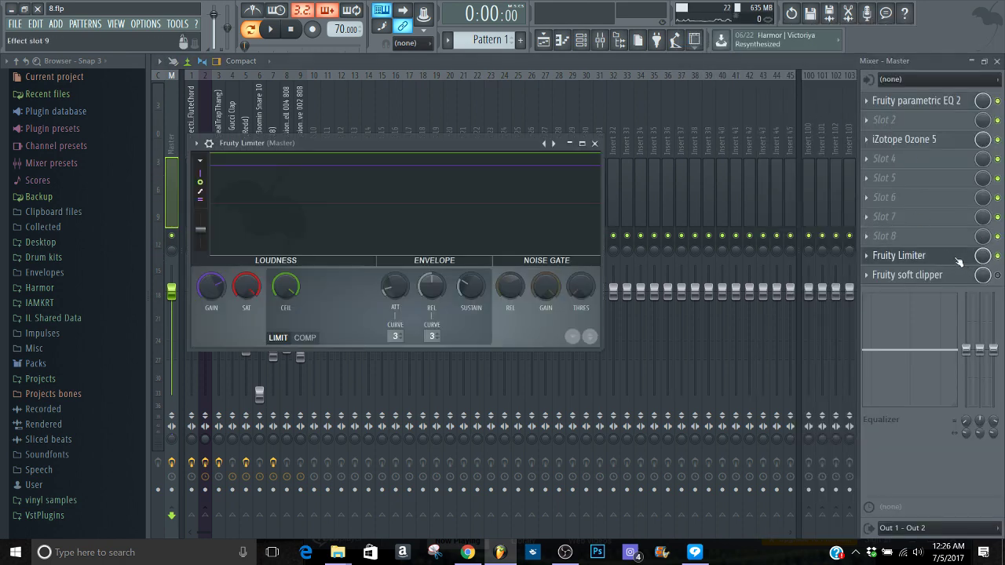
{"action": "key", "text": "space"}
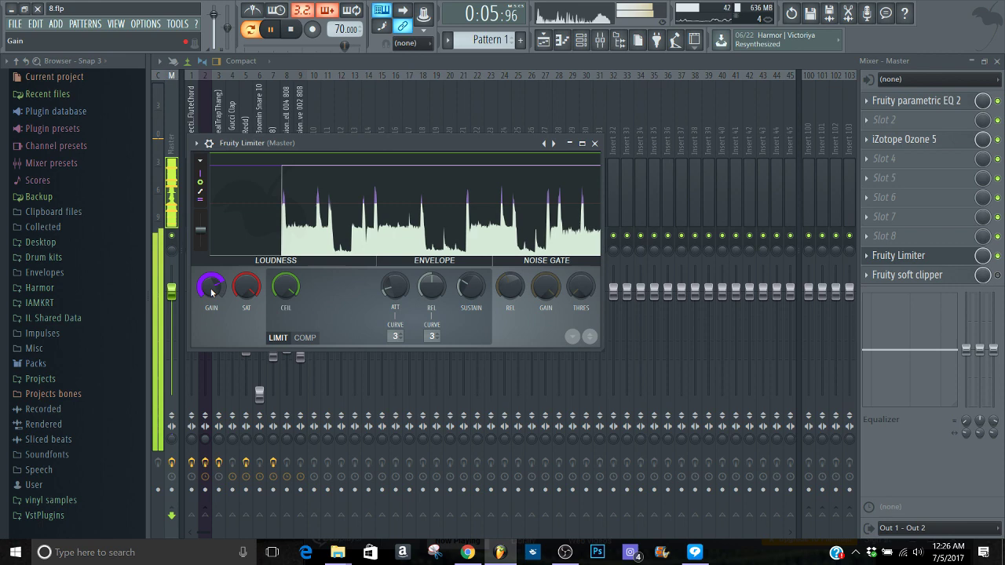
{"action": "key", "text": "space"}
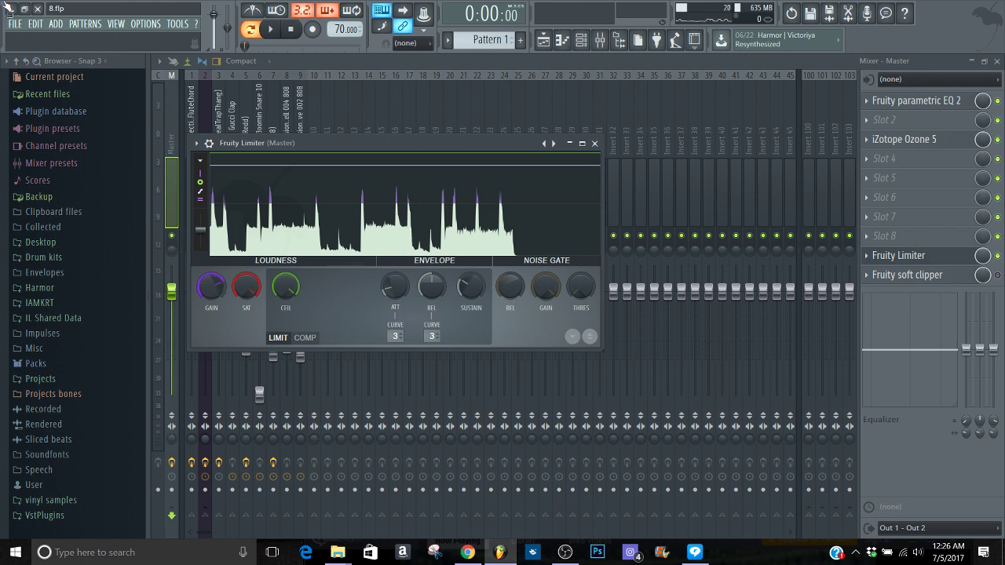
Step: Start opening another project, answer the save prompt, and browse to the Projects folder
{"action": "left_click", "coordinate": [15, 23]}
{"action": "left_click", "coordinate": [47, 64]}
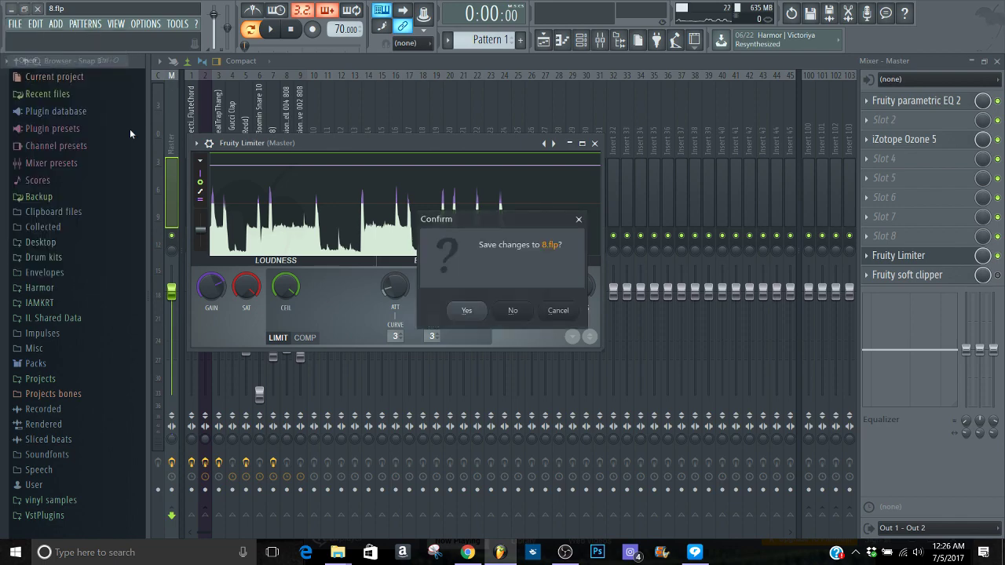
{"action": "left_click", "coordinate": [512, 311]}
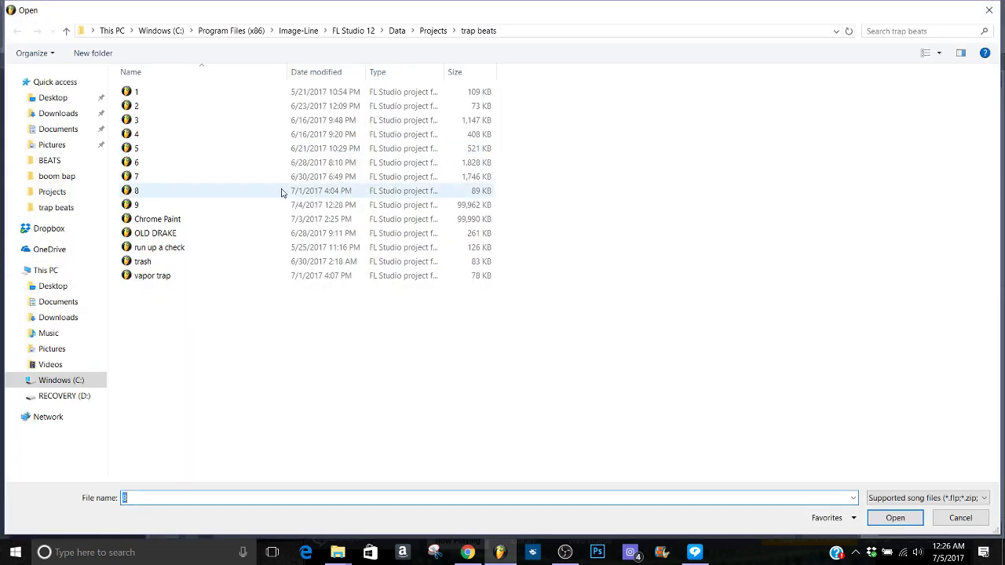
{"action": "left_click", "coordinate": [434, 31]}
{"action": "left_click", "coordinate": [224, 277]}
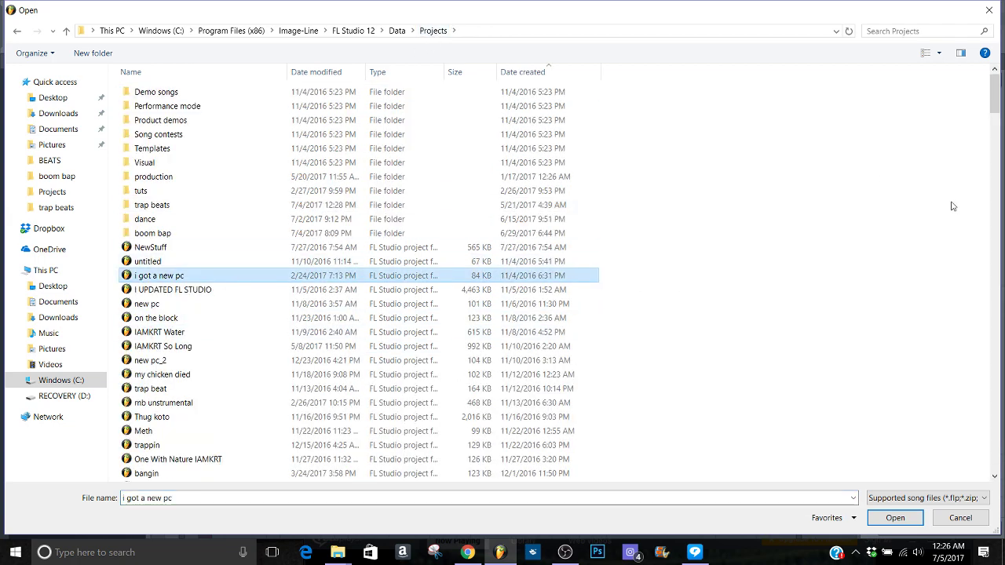
{"action": "mouse_move", "coordinate": [994, 92]}
{"action": "left_mouse_down"}
{"action": "mouse_move", "coordinate": [994, 129]}
{"action": "mouse_move", "coordinate": [981, 97]}
{"action": "left_mouse_up"}
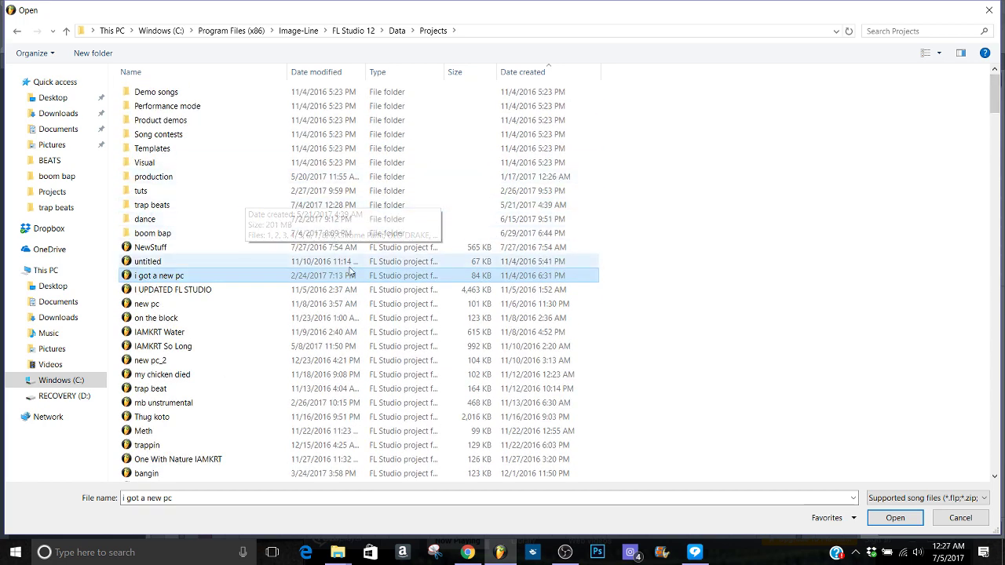
Step: Open Real Trap Soul Beat from the trap beats folder, then switch to the Twitter tab
{"action": "left_click", "coordinate": [167, 207]}
{"action": "left_click", "coordinate": [194, 346]}
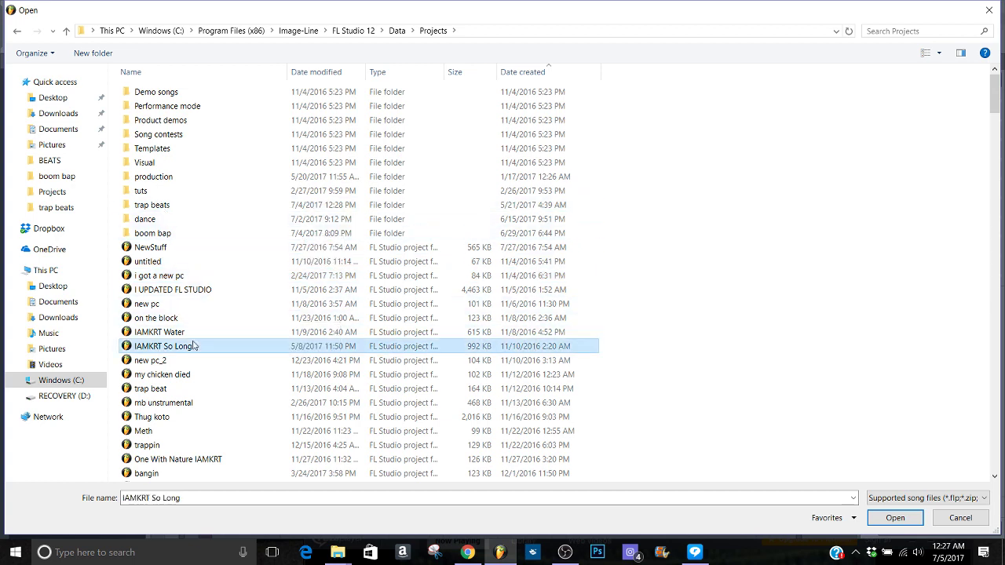
{"action": "key", "text": "Down"}
{"action": "key", "text": "Down"}
{"action": "key", "text": "Down"}
{"action": "key", "text": "r"}
{"action": "key", "text": "a"}
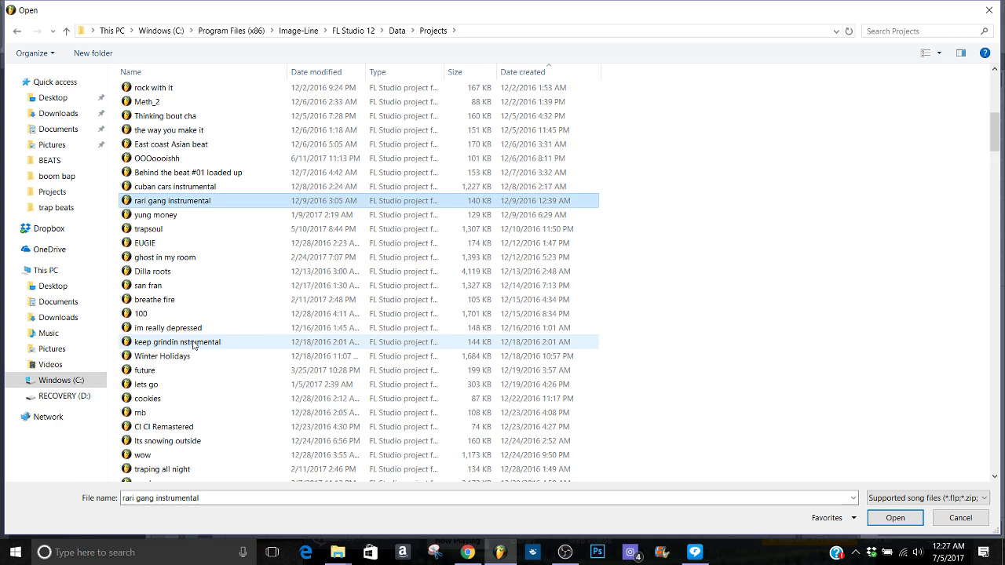
{"action": "key", "text": "m"}
{"action": "key", "text": "r"}
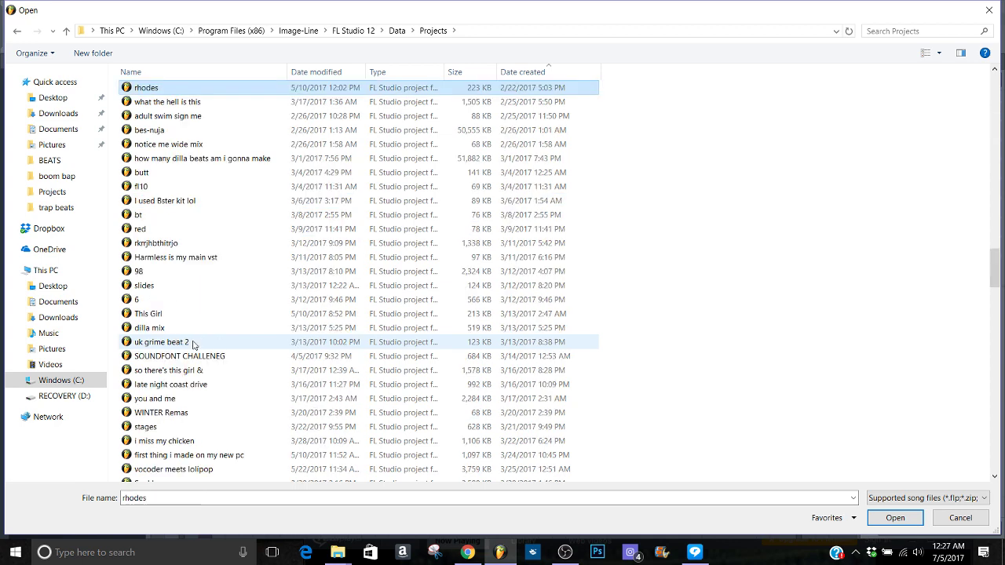
{"action": "key", "text": "e"}
{"action": "key", "text": "r"}
{"action": "key", "text": "r"}
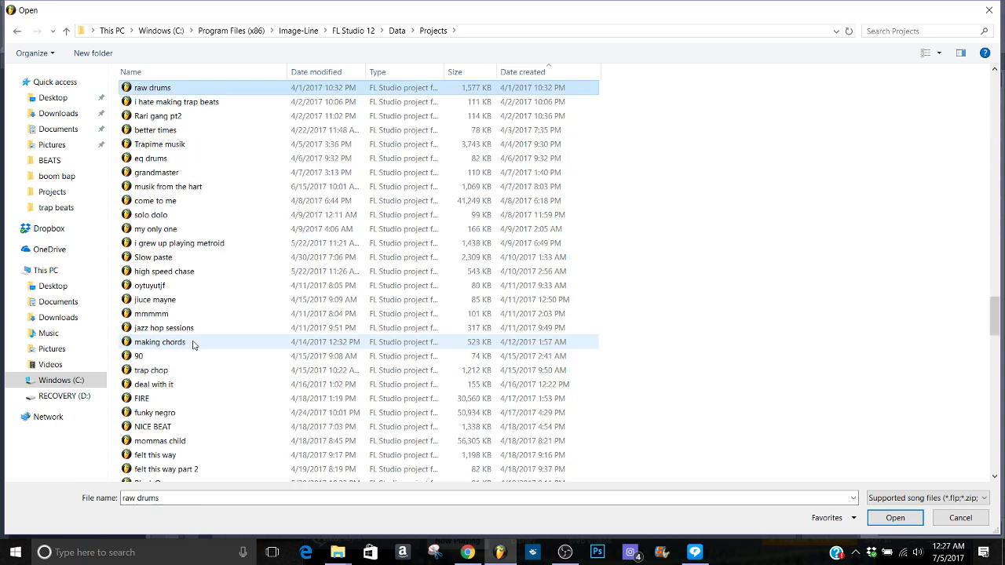
{"action": "key", "text": "r"}
{"action": "key", "text": "r"}
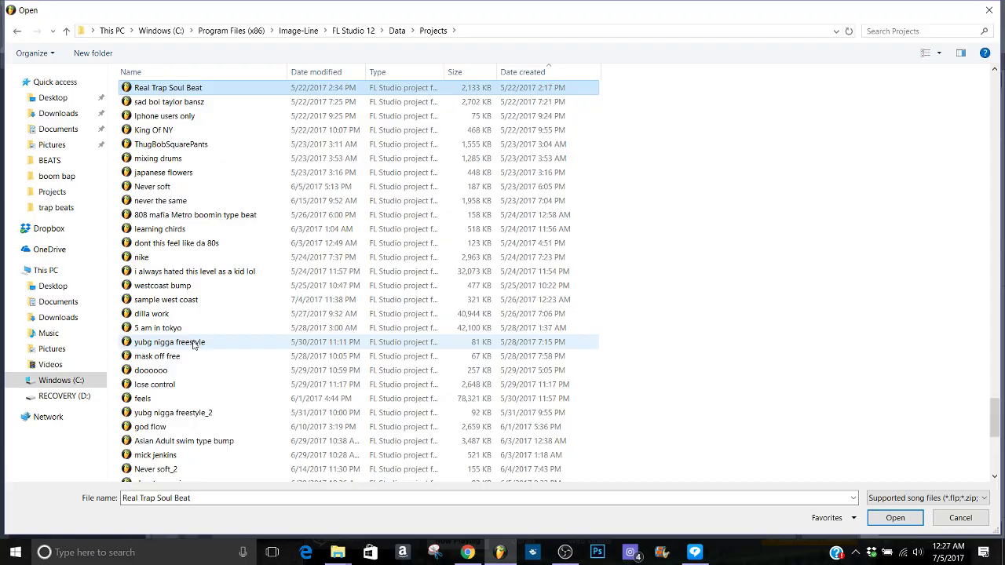
{"action": "key", "text": "Return"}
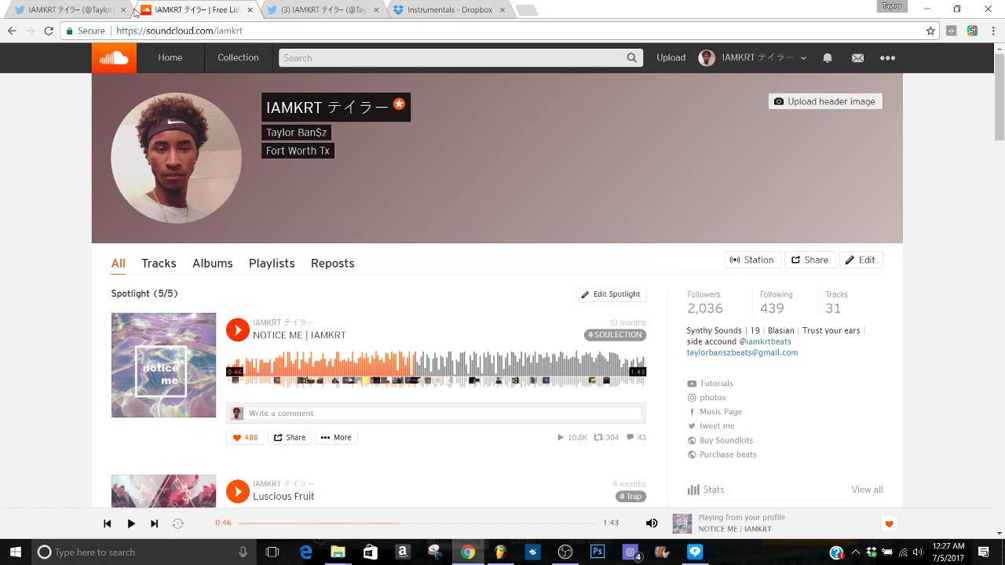
{"action": "left_click", "coordinate": [134, 10]}
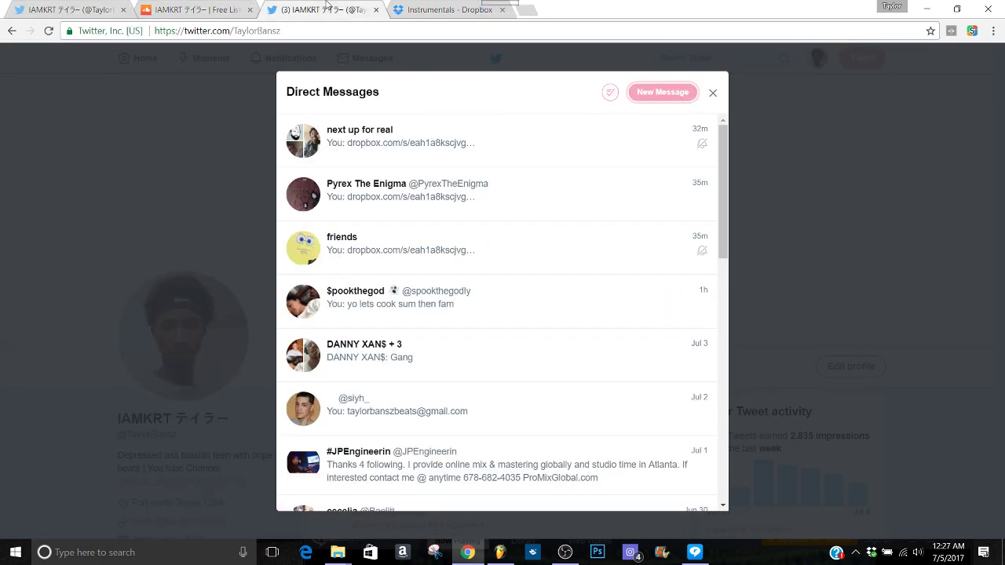
Step: Close Twitter's Direct Messages window and bring FL Studio back to the front
{"action": "left_click", "coordinate": [198, 189]}
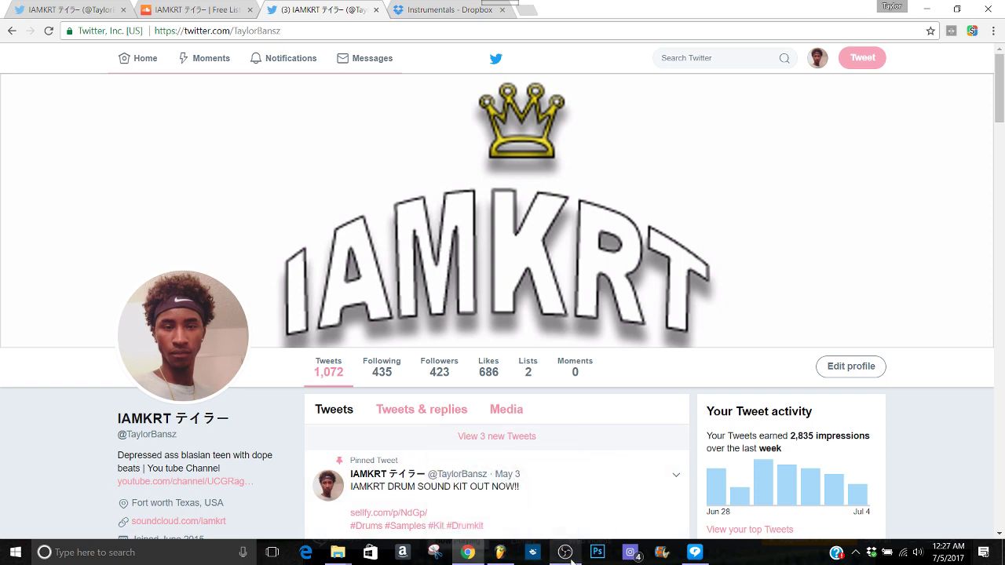
{"action": "left_click", "coordinate": [500, 551]}
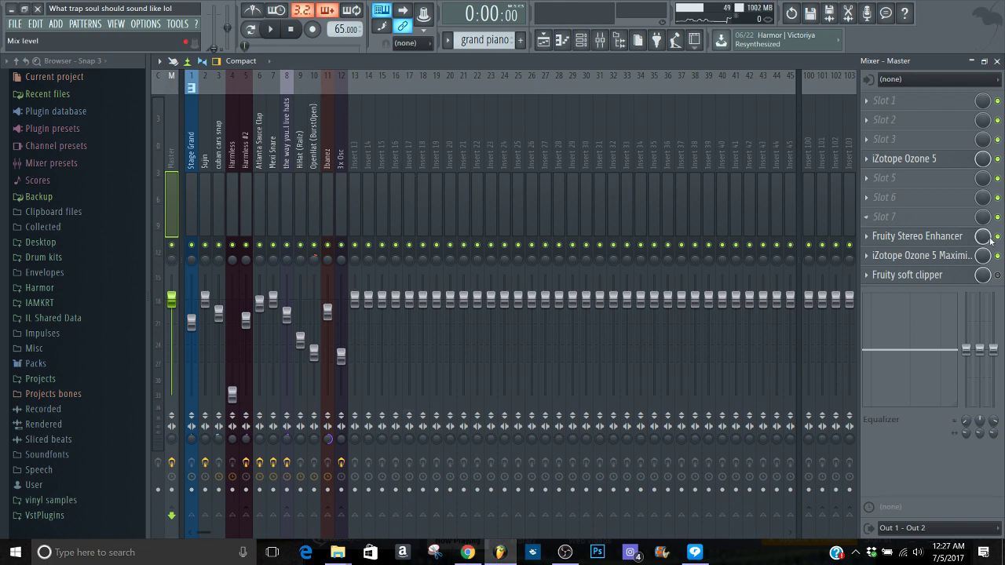
Step: Play the loaded beat, glance at the playlist, then stop and return to the mixer
{"action": "key", "text": "space"}
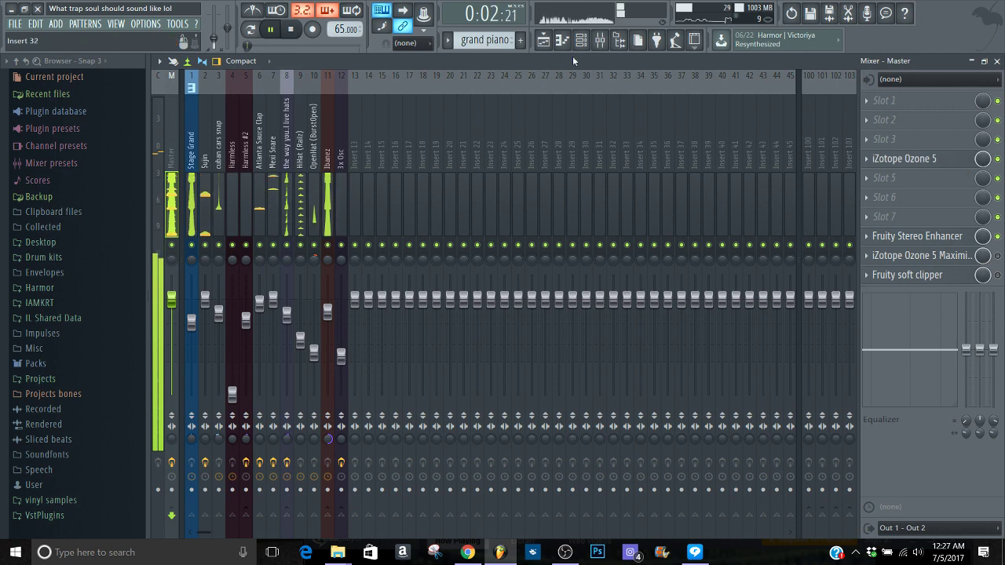
{"action": "left_click", "coordinate": [543, 40]}
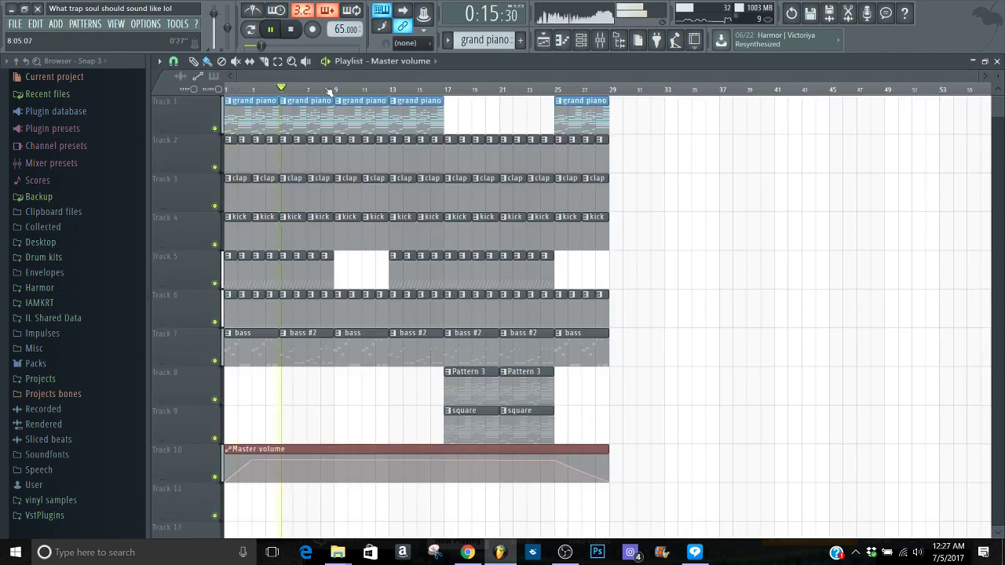
{"action": "key", "text": "space"}
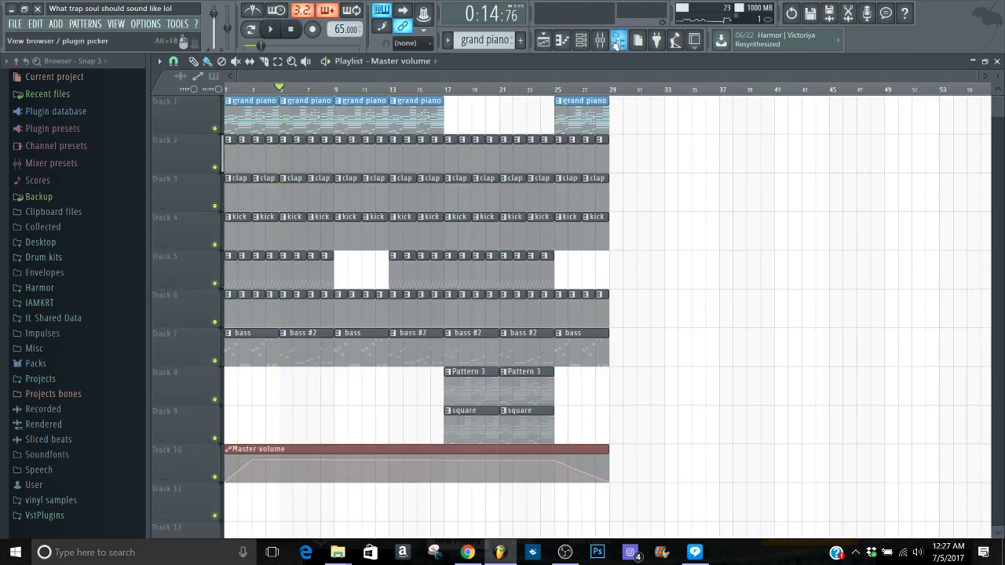
{"action": "left_click", "coordinate": [600, 39]}
Step: Select inserts 1 through 12 and lower all their faders together, then play the mix
{"action": "left_click", "coordinate": [195, 167]}
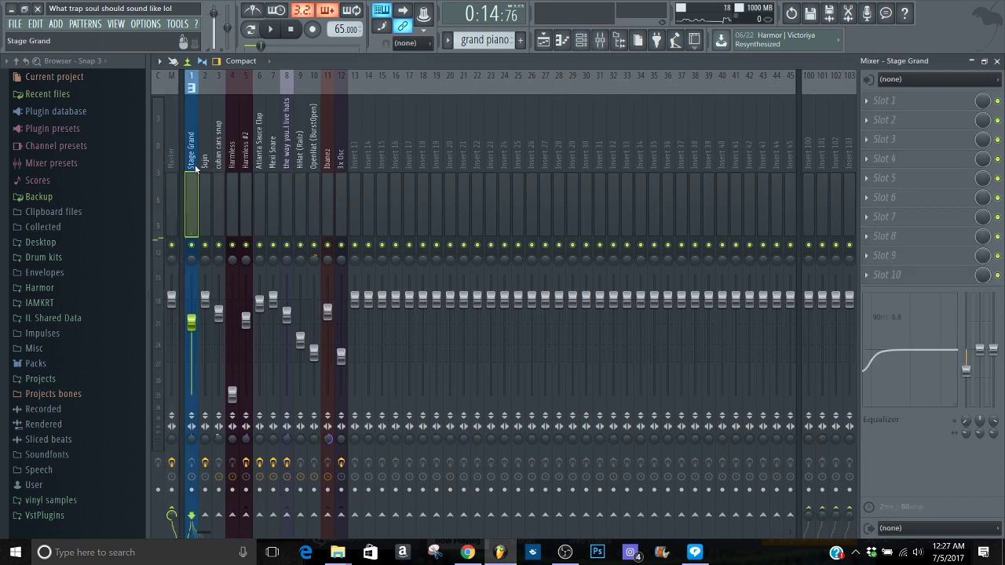
{"action": "left_click_drag", "start_coordinate": [196, 168], "coordinate": [340, 168]}
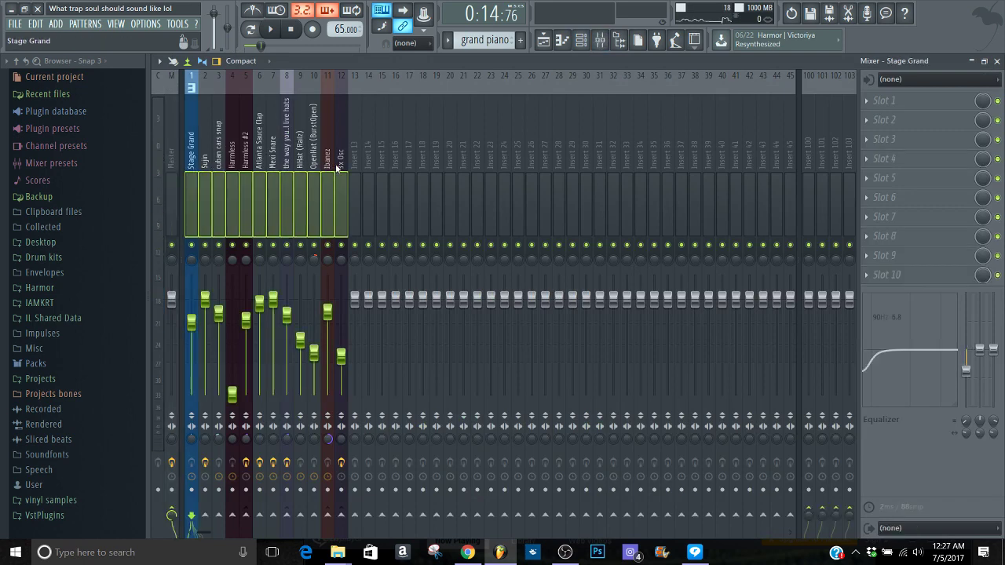
{"action": "left_click_drag", "start_coordinate": [193, 331], "coordinate": [194, 345]}
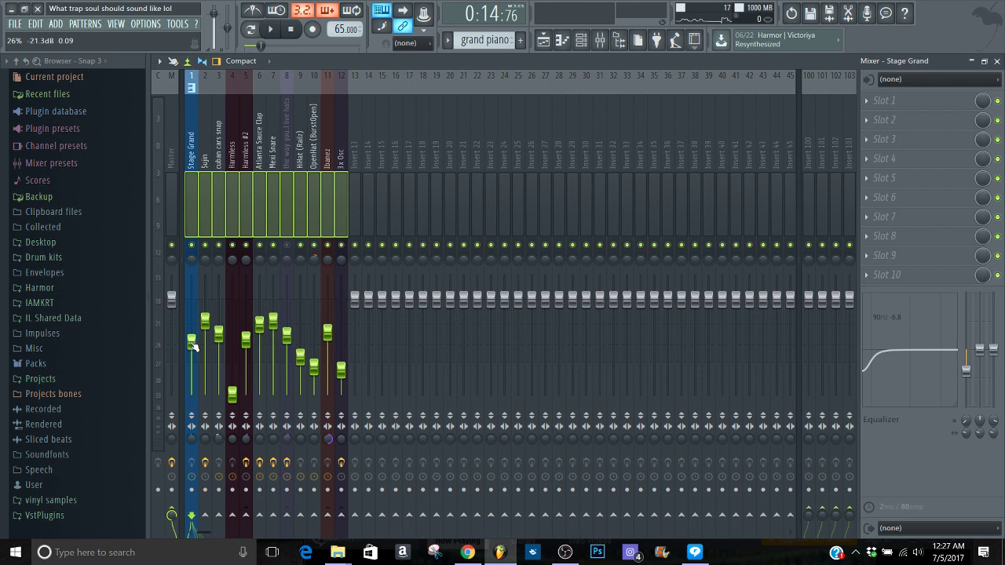
{"action": "key", "text": "space"}
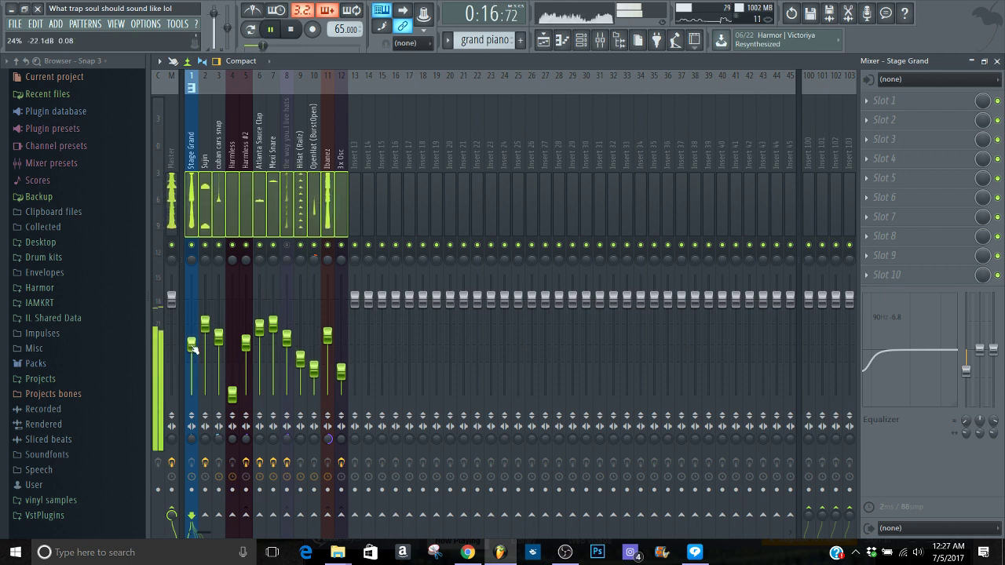
{"action": "left_click", "coordinate": [165, 203]}
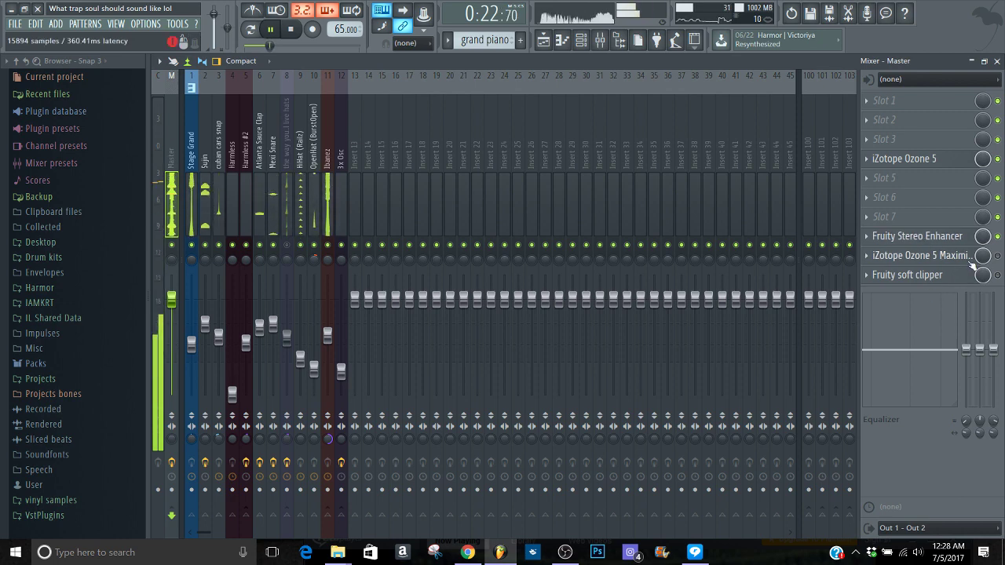
Step: Toggle between the playlist and mixer while listening, then stop playback
{"action": "left_click", "coordinate": [543, 40]}
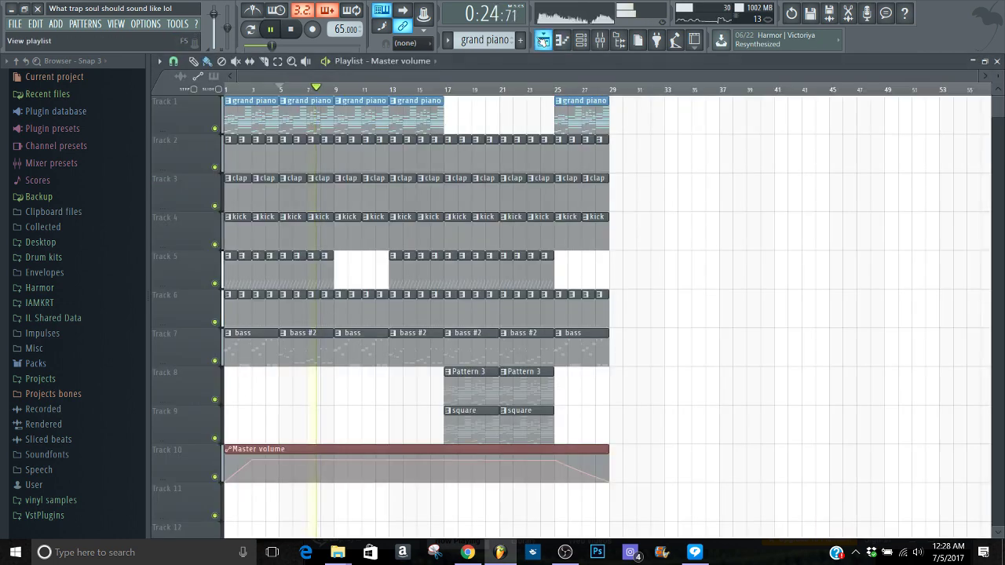
{"action": "left_click", "coordinate": [542, 40]}
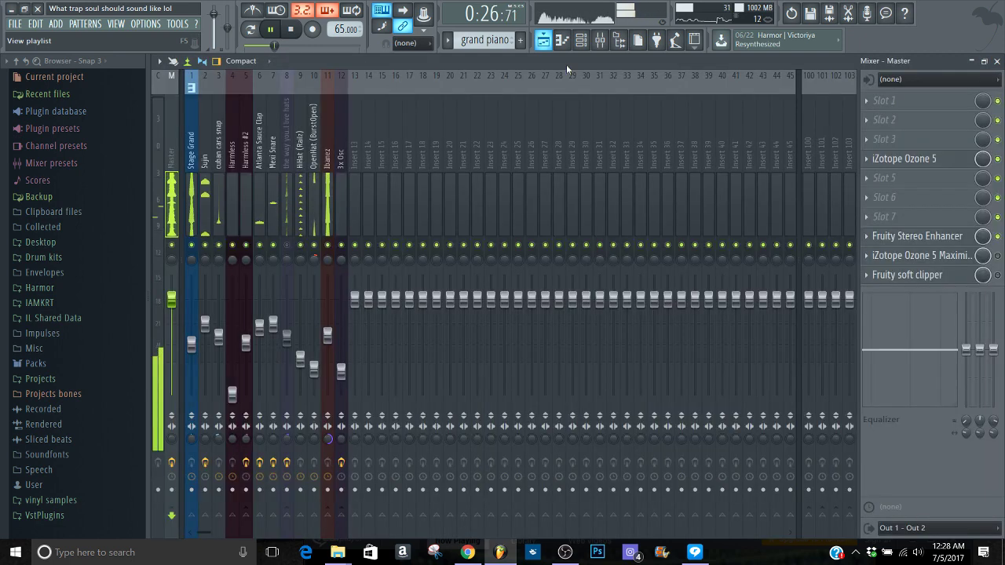
{"action": "left_click", "coordinate": [542, 40]}
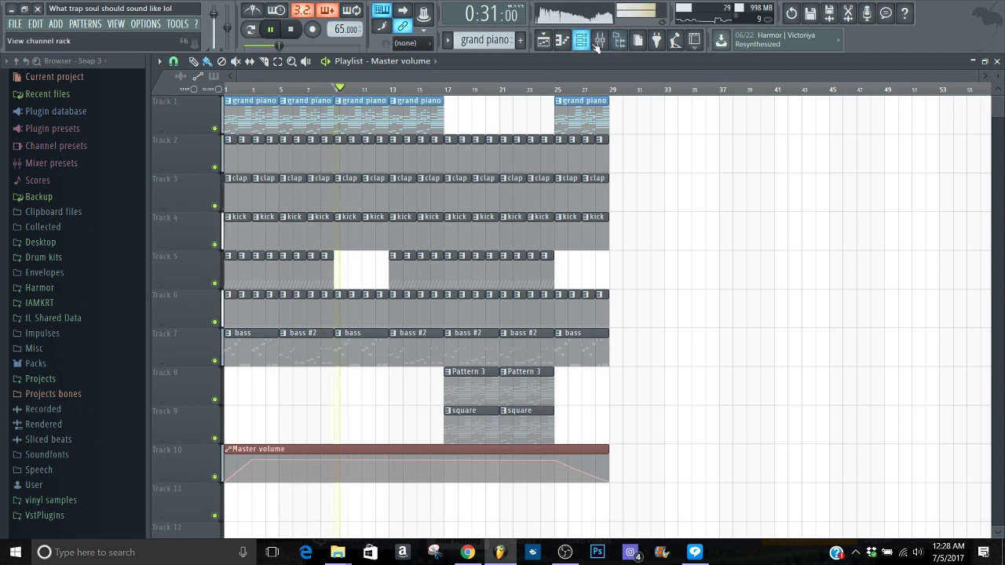
{"action": "left_click", "coordinate": [542, 40]}
{"action": "key", "text": "space"}
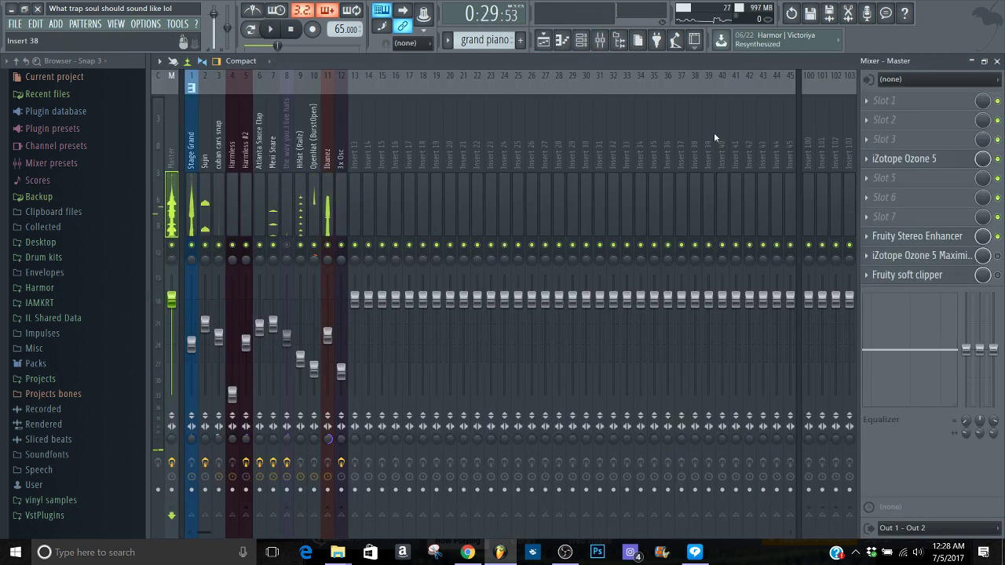
Step: Load a Fruity Limiter onto the master channel and briefly audition it
{"action": "left_click", "coordinate": [885, 217]}
{"action": "left_click", "coordinate": [819, 71]}
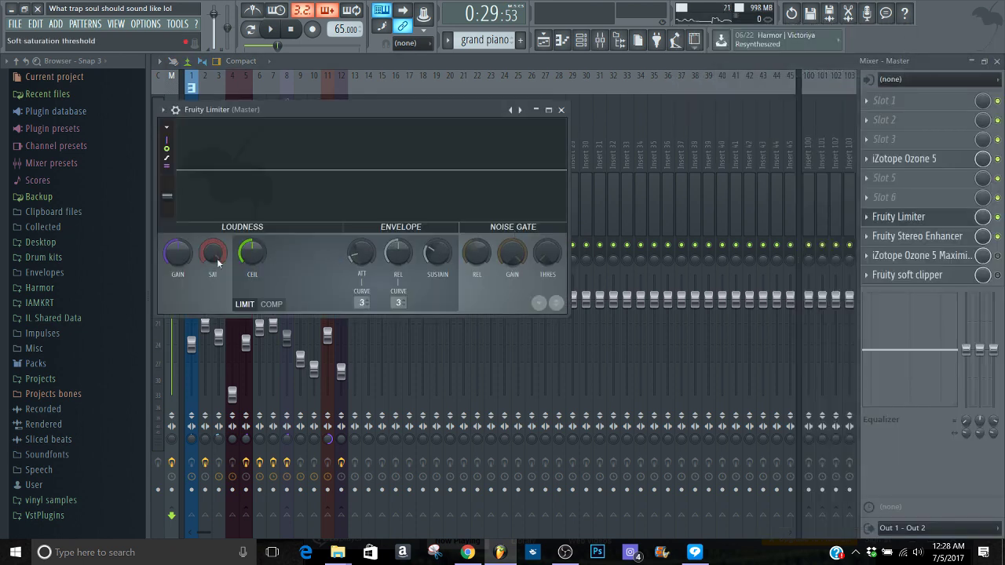
{"action": "scroll", "coordinate": [181, 256], "scroll_direction": "up", "scroll_amount": 3}
{"action": "key", "text": "space"}
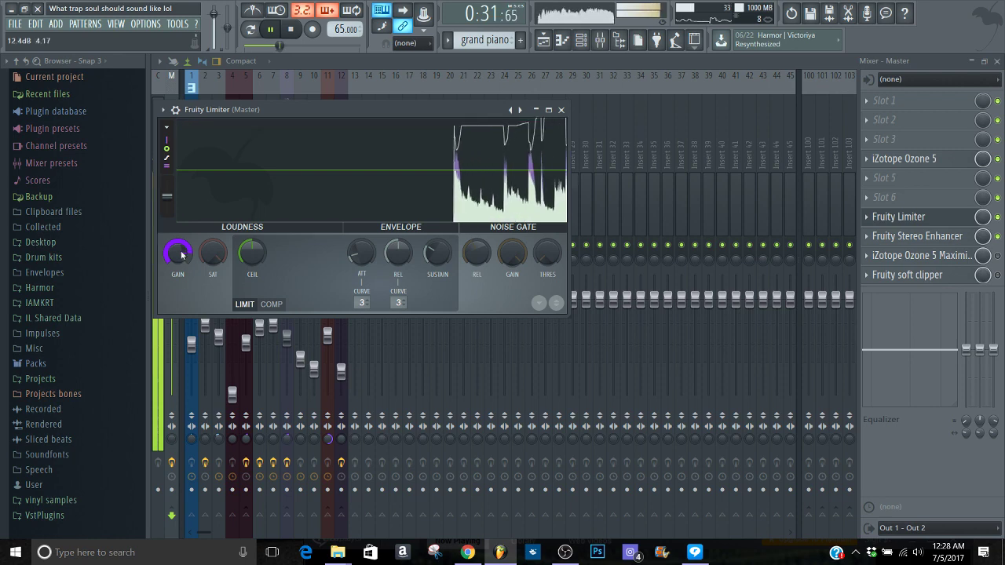
{"action": "key", "text": "space"}
{"action": "right_click", "coordinate": [181, 254]}
{"action": "left_click", "coordinate": [185, 258]}
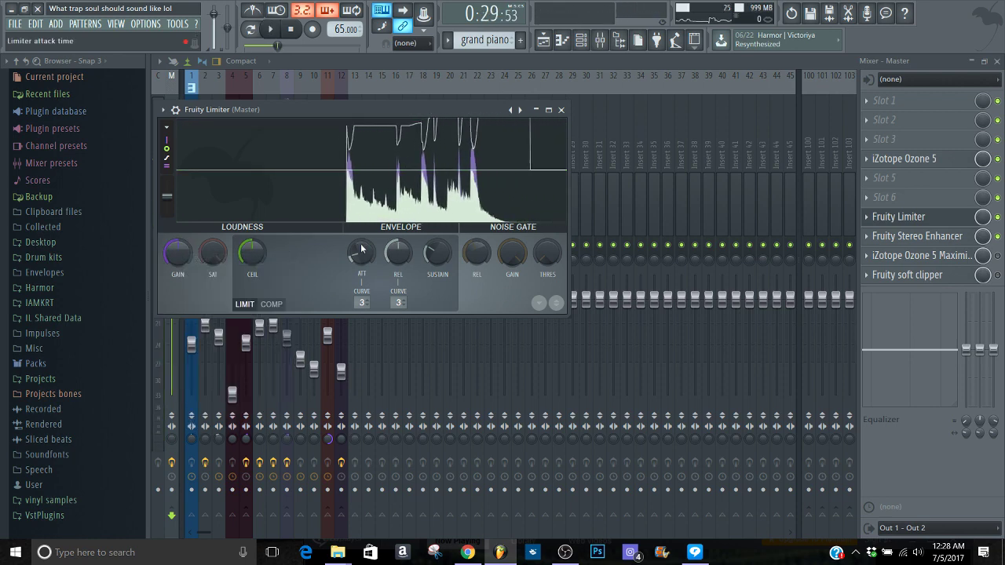
Step: Turn up the limiter's saturation and raise its gain to about 12.4 dB during playback
{"action": "left_click_drag", "start_coordinate": [256, 253], "coordinate": [257, 243]}
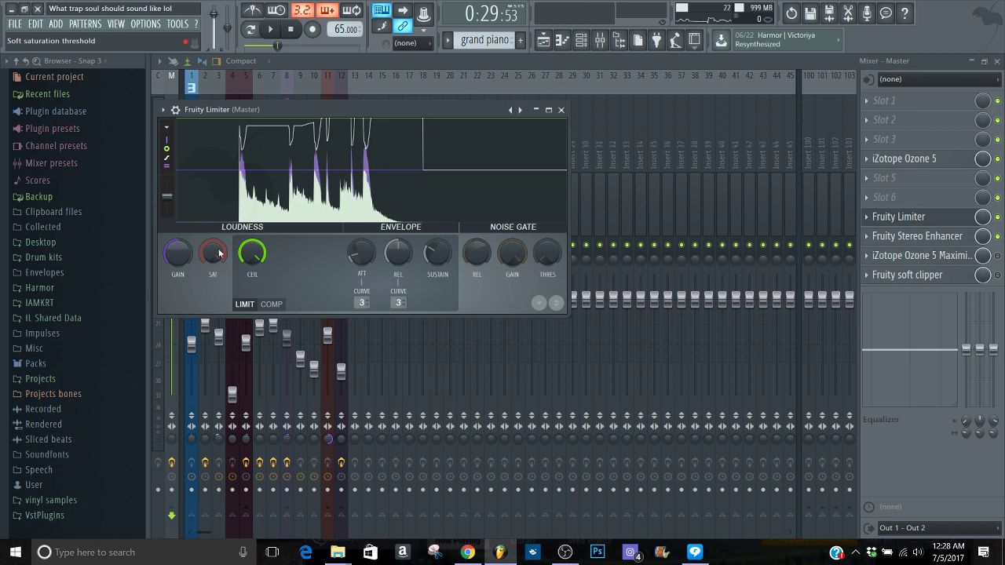
{"action": "mouse_move", "coordinate": [196, 253]}
{"action": "left_mouse_down"}
{"action": "mouse_move", "coordinate": [180, 253]}
{"action": "mouse_move", "coordinate": [178, 240]}
{"action": "left_mouse_up"}
{"action": "key", "text": "space"}
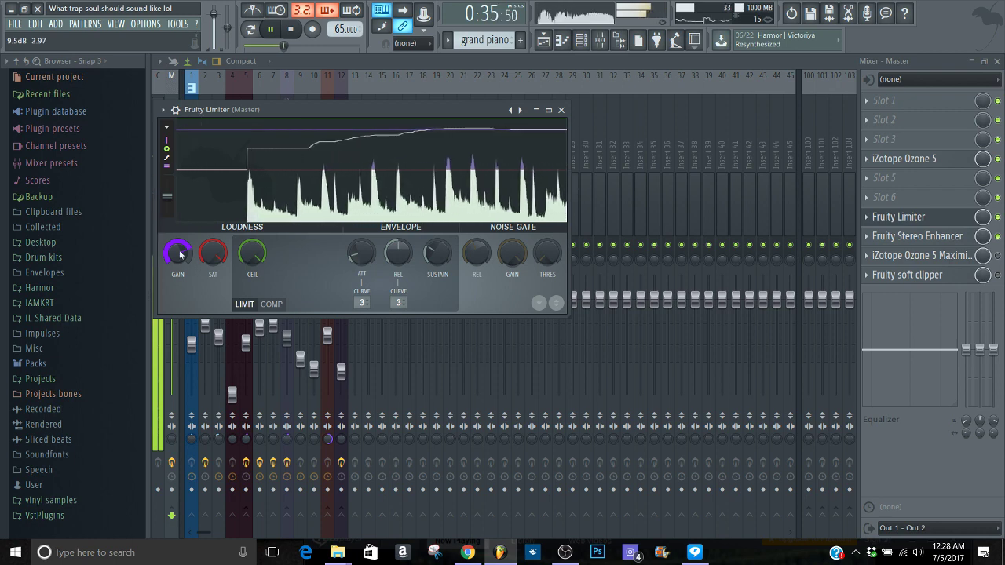
{"action": "left_click_drag", "start_coordinate": [180, 253], "coordinate": [179, 249]}
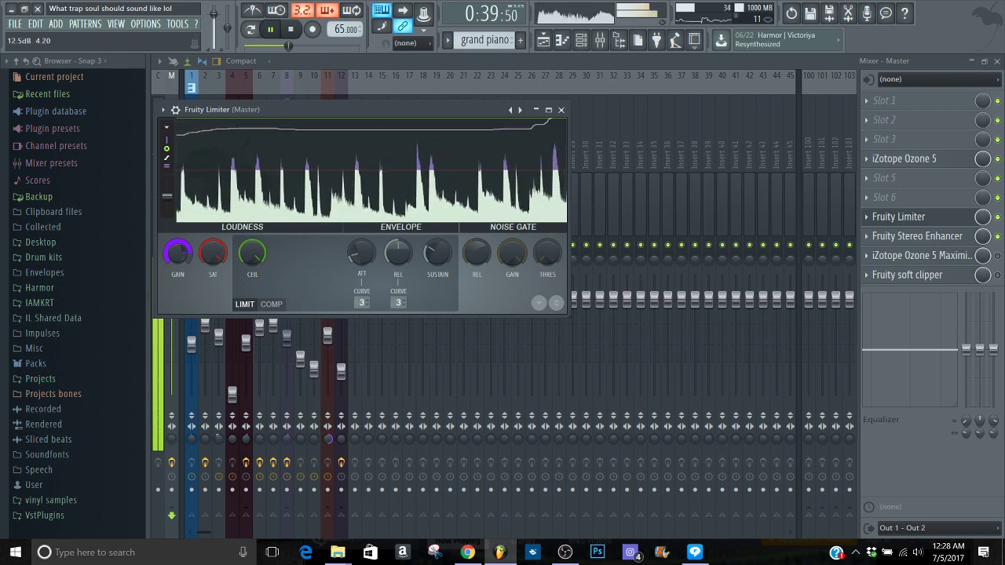
{"action": "left_click_drag", "start_coordinate": [178, 251], "coordinate": [178, 260]}
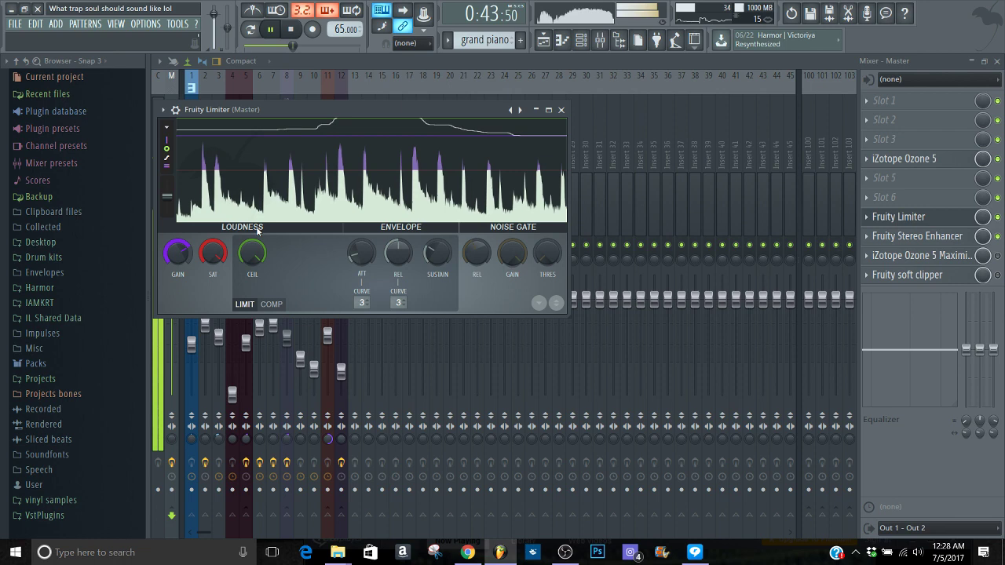
{"action": "left_click", "coordinate": [560, 110]}
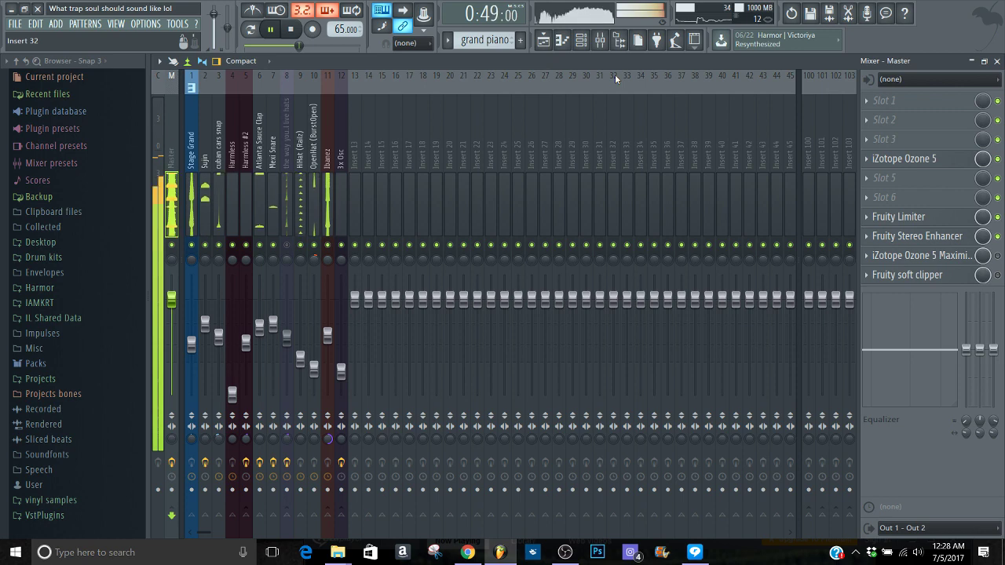
Step: Stop playback, view the playlist, then close both the playlist and mixer
{"action": "key", "text": "space"}
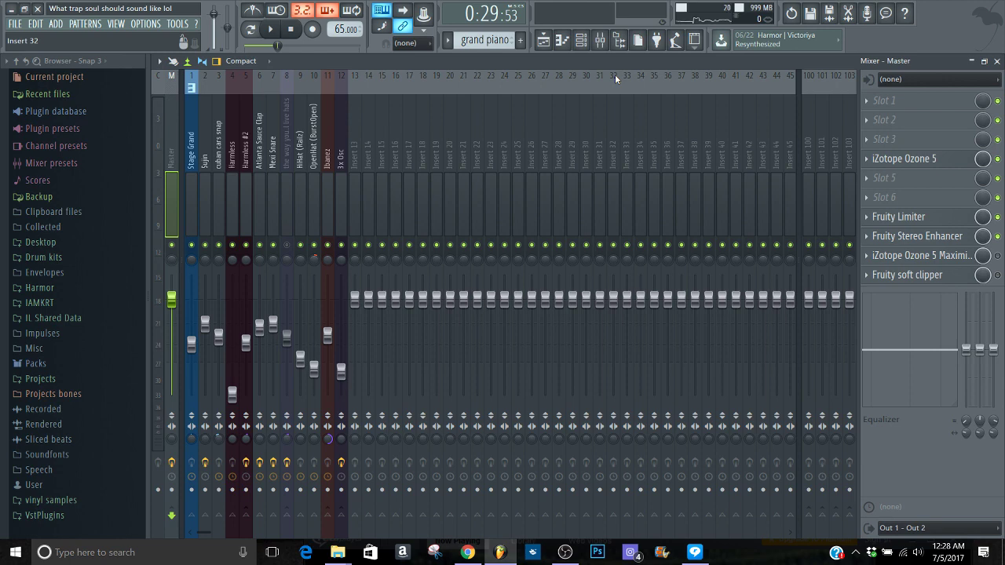
{"action": "left_click", "coordinate": [542, 40]}
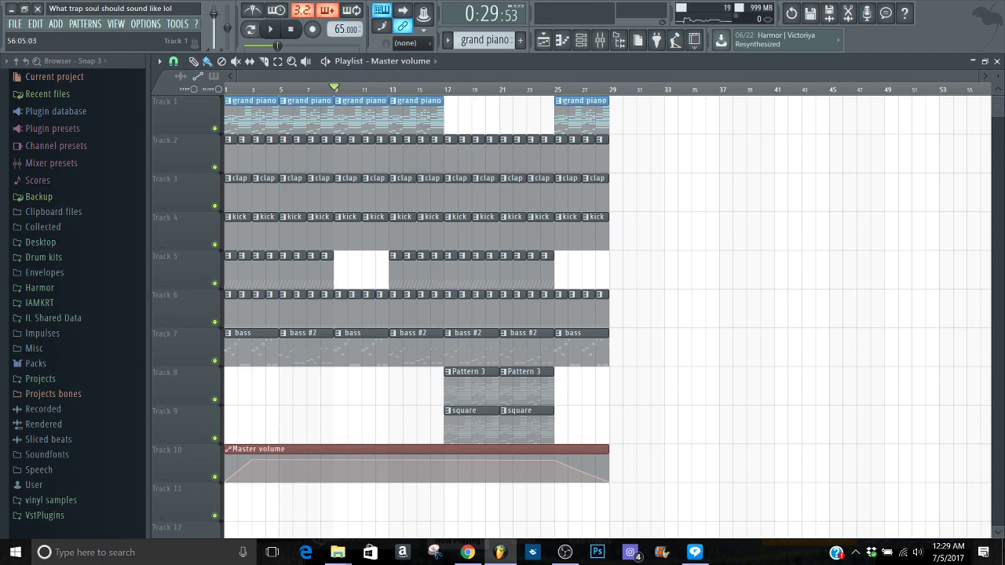
{"action": "left_click", "coordinate": [997, 62]}
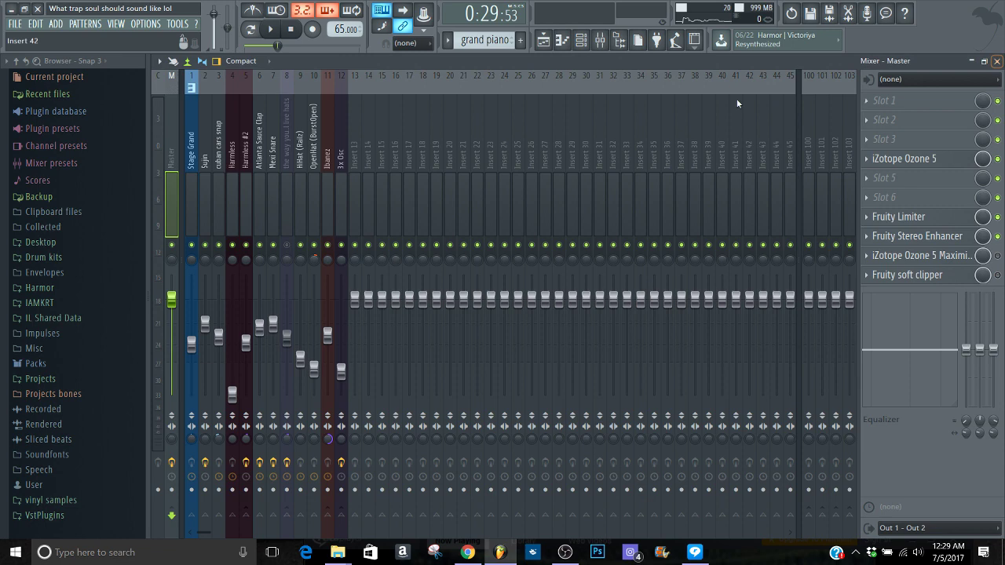
{"action": "left_click", "coordinate": [998, 61]}
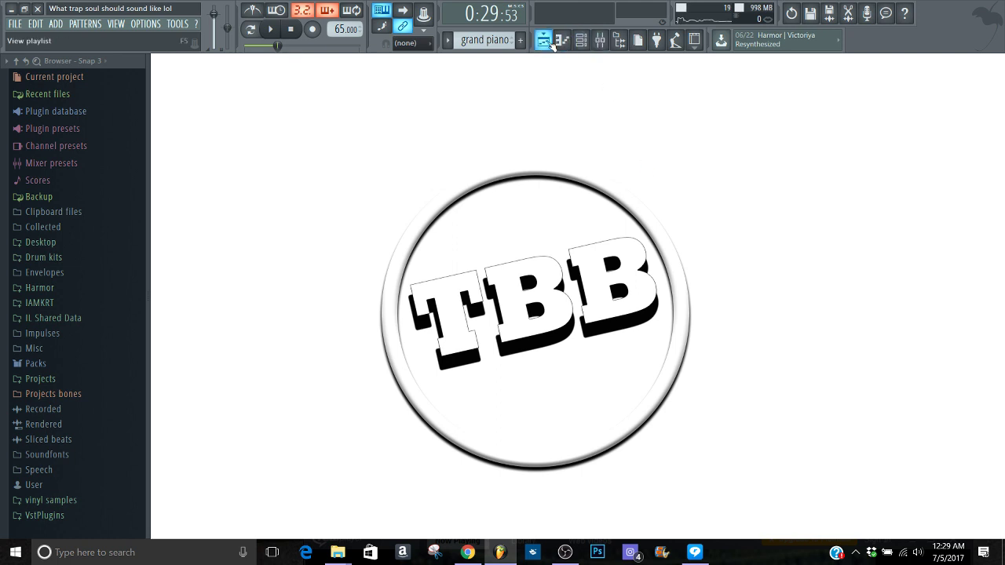
Step: Play the arrangement from bar 17 in the playlist, then switch to the Twitter profile
{"action": "left_click", "coordinate": [550, 42]}
{"action": "left_click", "coordinate": [456, 93]}
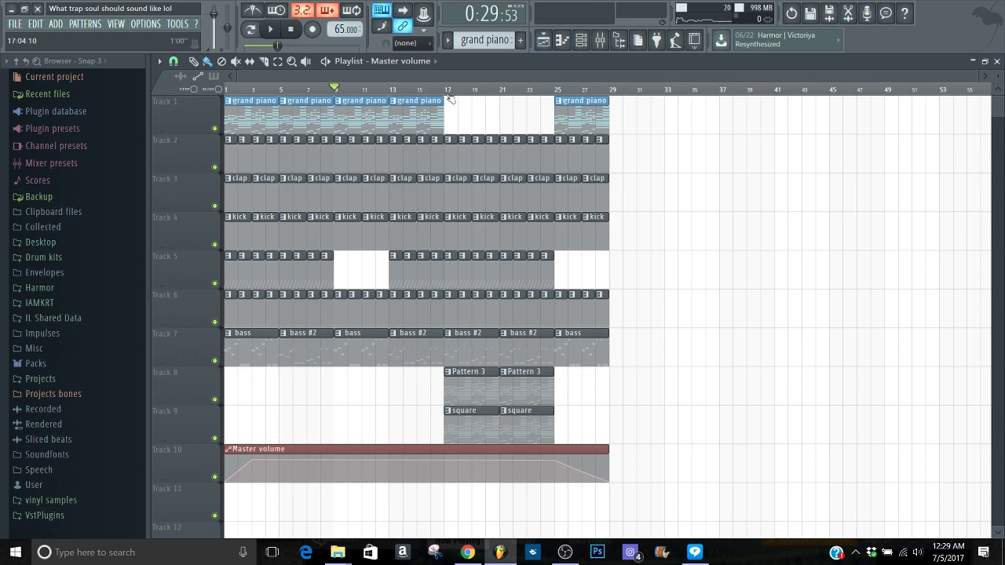
{"action": "key", "text": "space"}
{"action": "key", "text": "space"}
{"action": "key", "text": "space"}
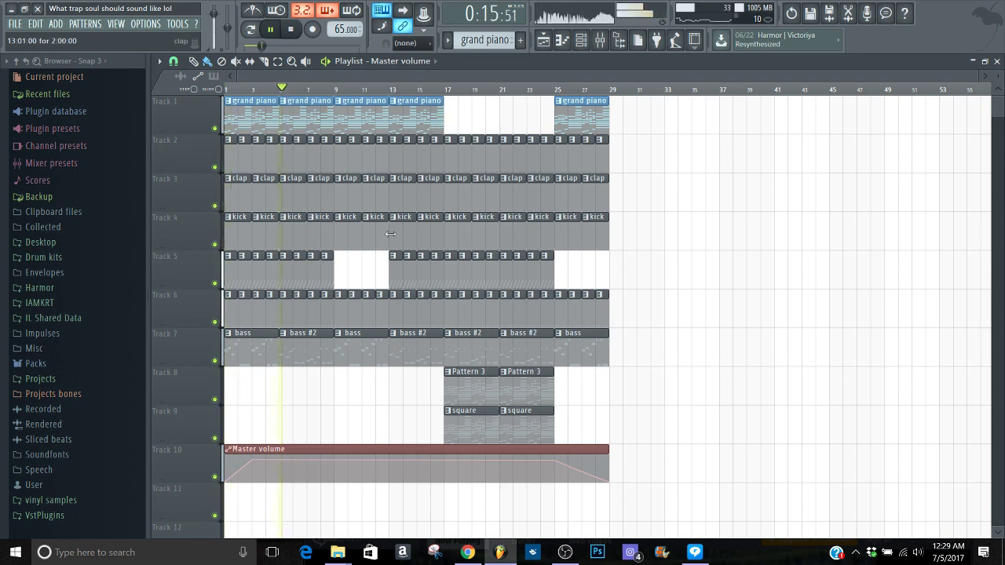
{"action": "key", "text": "space"}
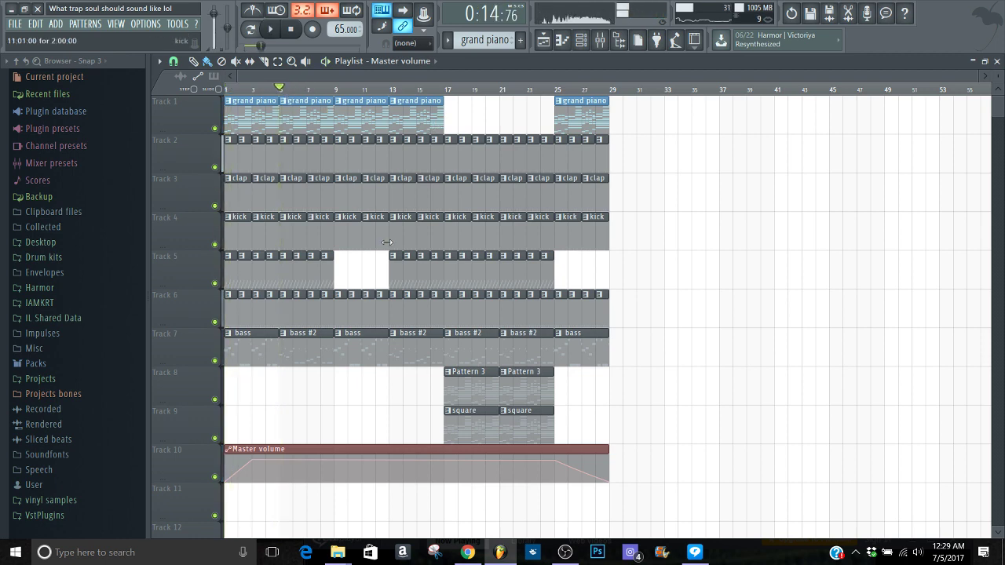
{"action": "left_click", "coordinate": [477, 553]}
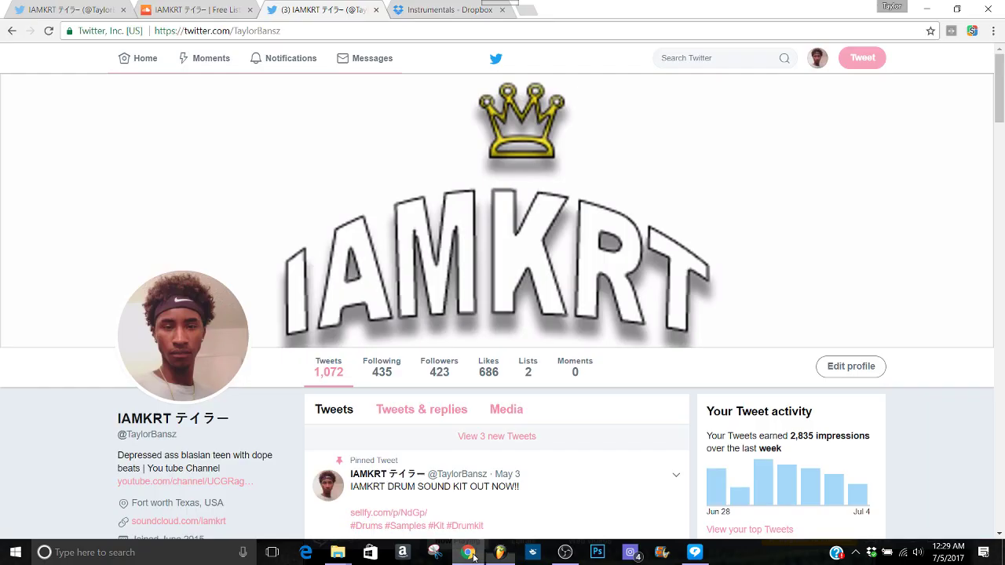
Step: On SoundCloud, go to the iamkrtbeats side-account profile
{"action": "left_click", "coordinate": [173, 7]}
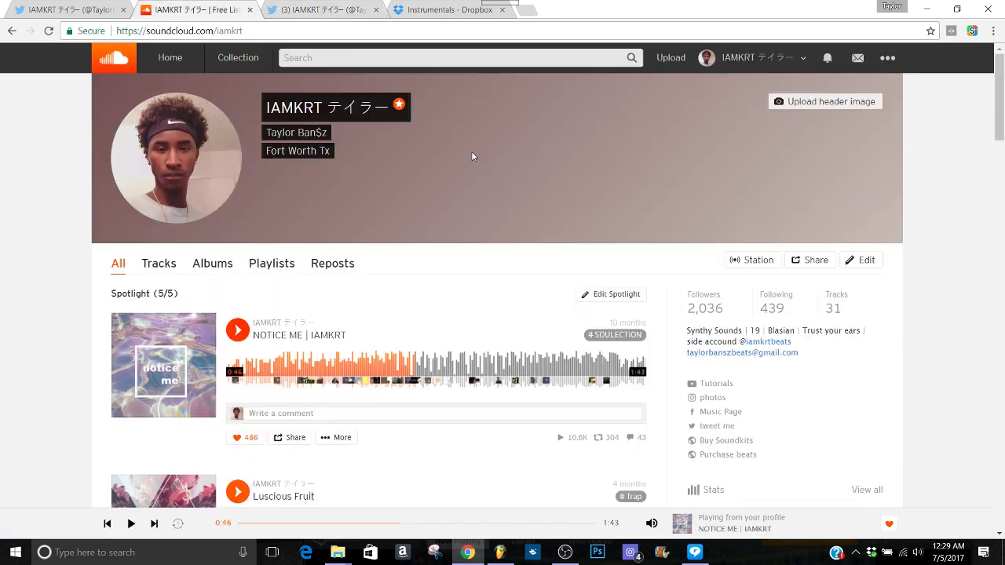
{"action": "left_click", "coordinate": [772, 342]}
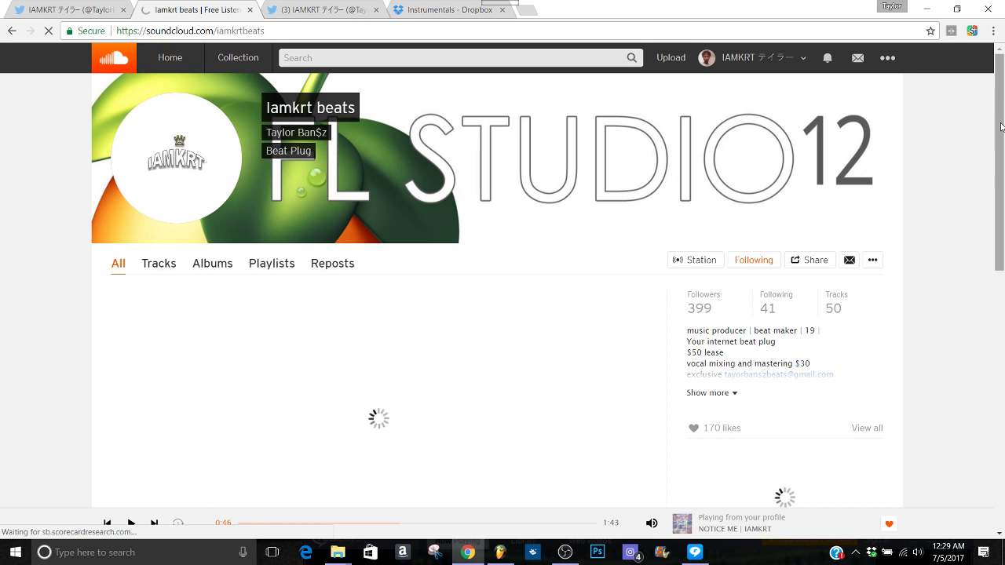
{"action": "left_click_drag", "start_coordinate": [1001, 128], "coordinate": [1001, 234]}
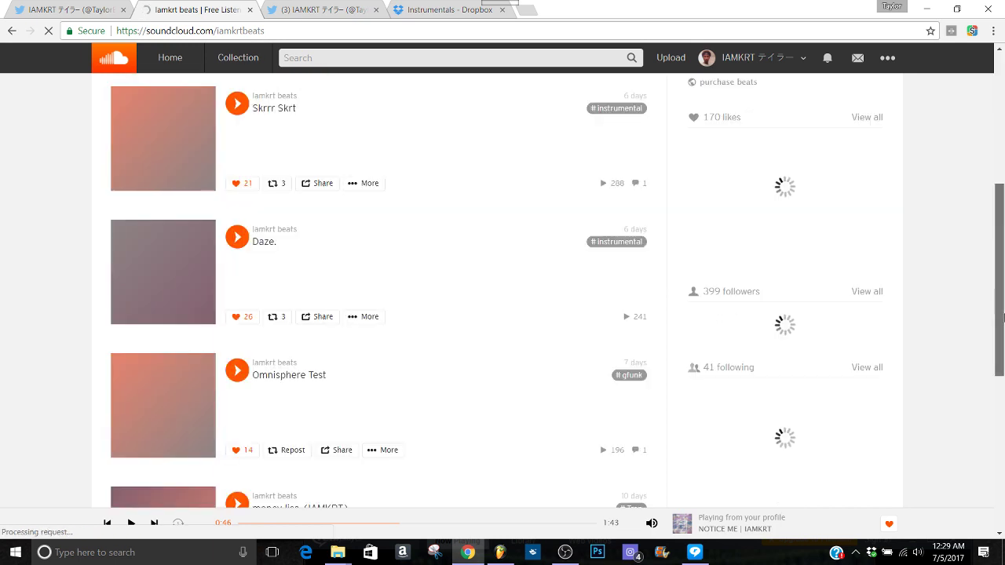
{"action": "mouse_move", "coordinate": [1002, 317]}
{"action": "left_mouse_down"}
{"action": "mouse_move", "coordinate": [1003, 191]}
{"action": "mouse_move", "coordinate": [1004, 447]}
{"action": "left_mouse_up"}
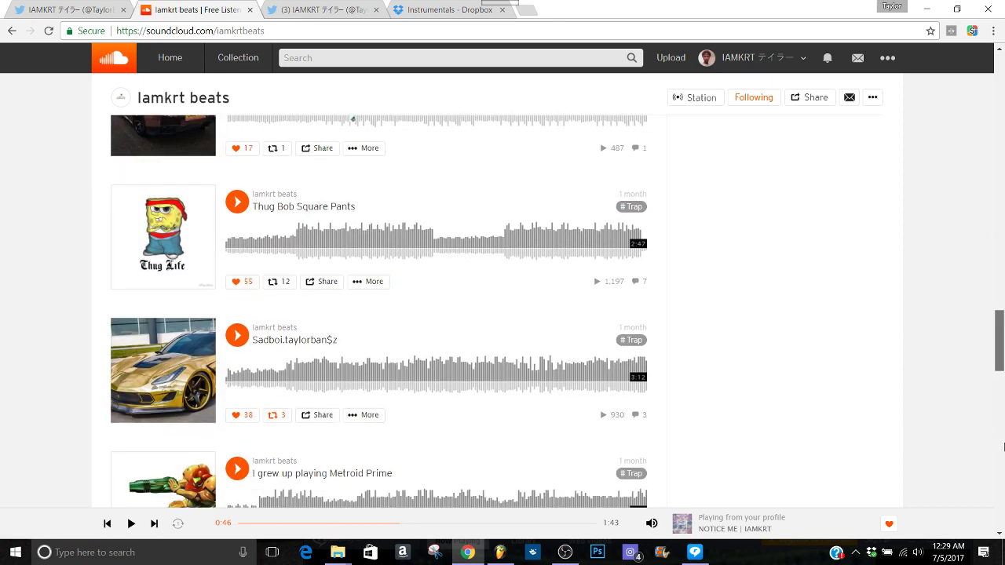
Step: Play 'What trap soul should sound like lol', open its track page, then return to FL Studio
{"action": "scroll", "coordinate": [880, 429], "scroll_direction": "down", "scroll_amount": 2}
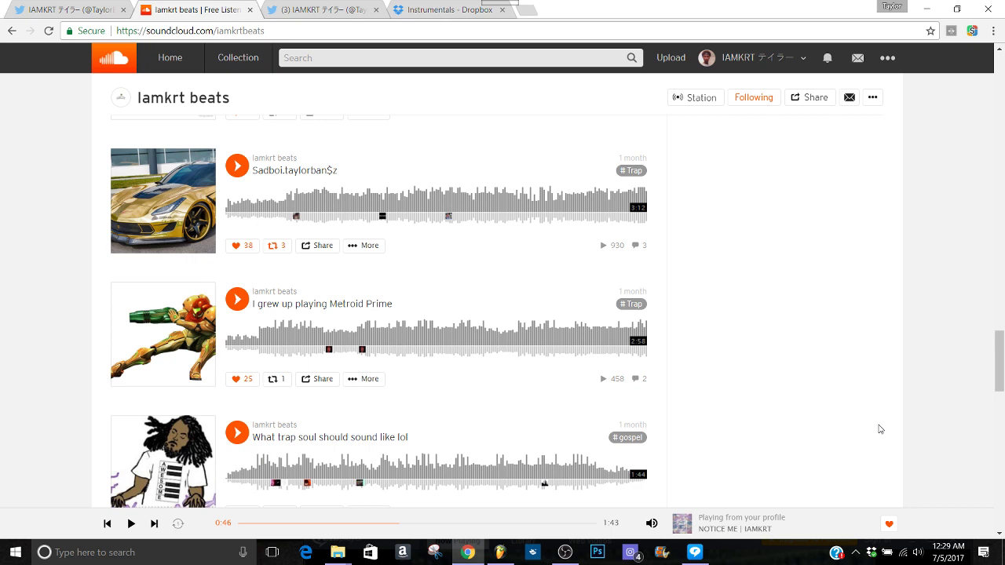
{"action": "scroll", "coordinate": [880, 428], "scroll_direction": "down", "scroll_amount": 1}
{"action": "left_click", "coordinate": [311, 394]}
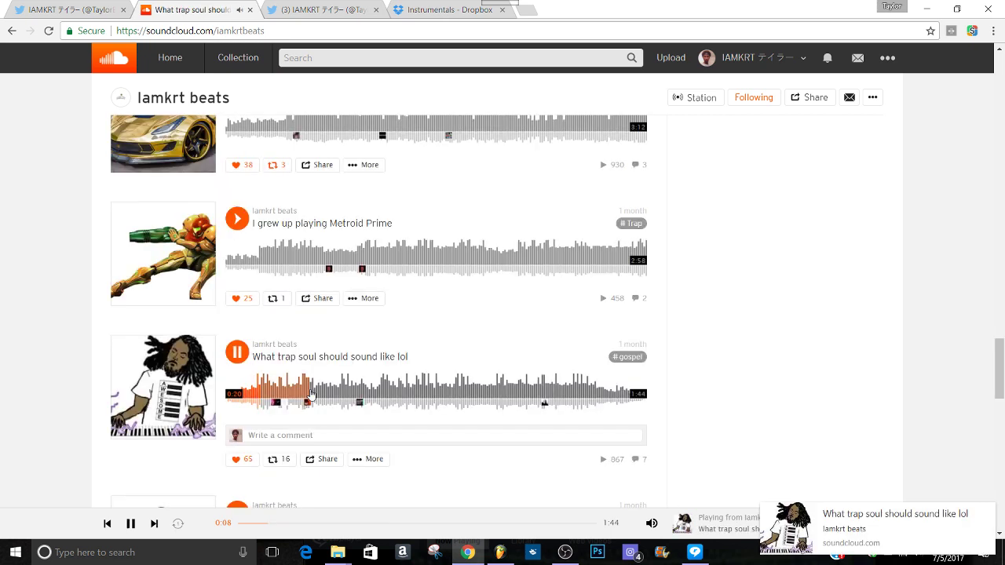
{"action": "left_click", "coordinate": [306, 356]}
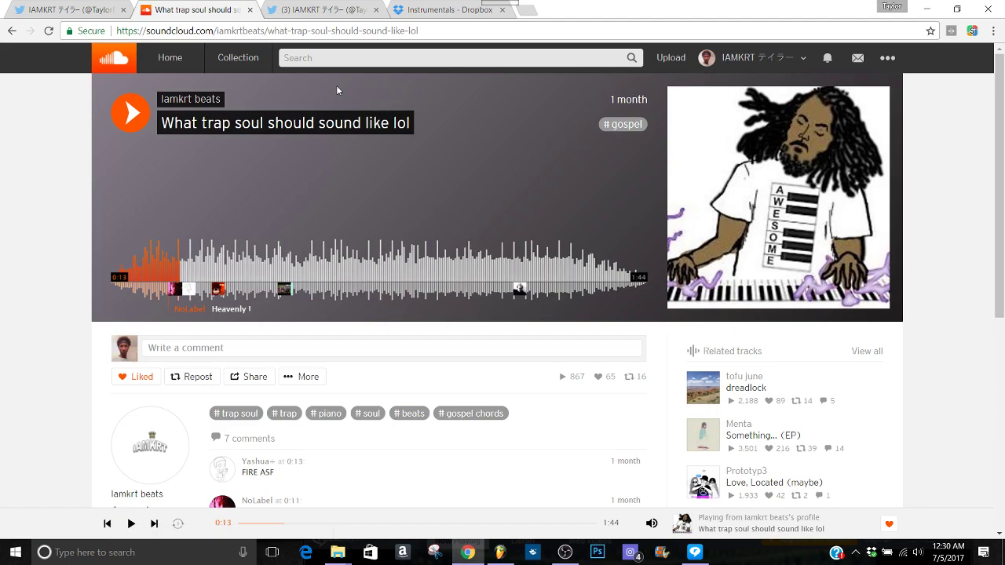
{"action": "left_click", "coordinate": [511, 556]}
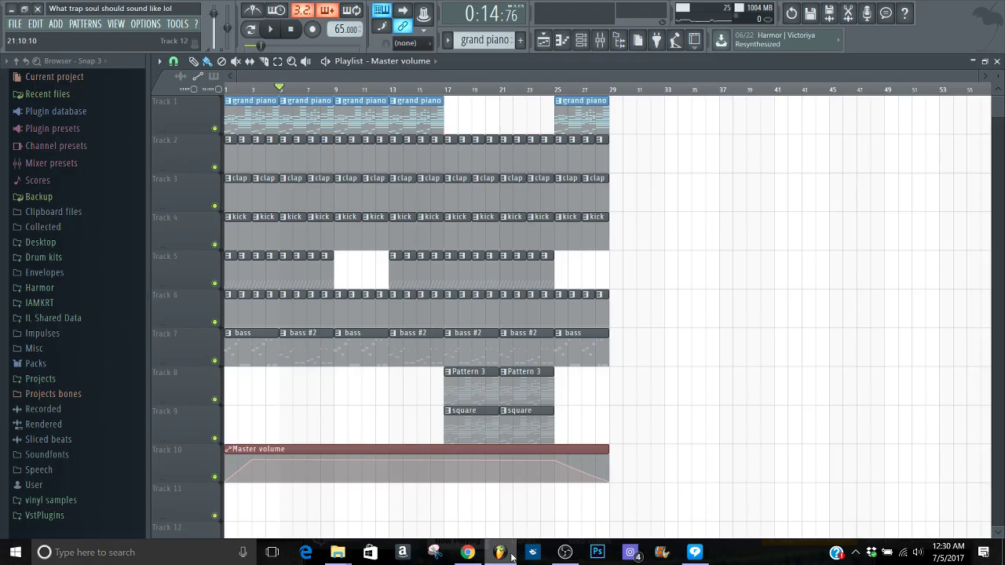
Step: Play and stop the beat, then move the song position to bar 17
{"action": "key", "text": "space"}
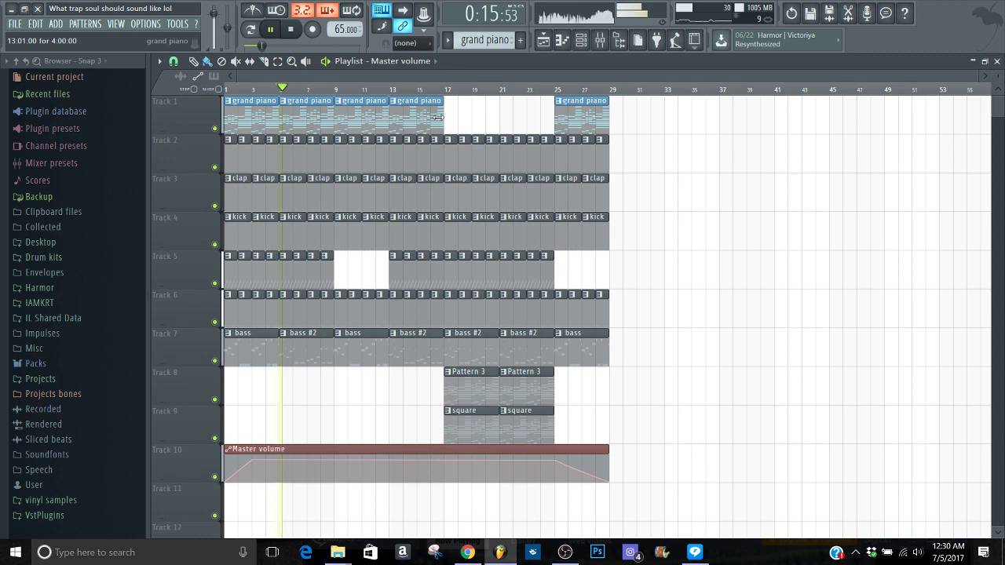
{"action": "key", "text": "space"}
{"action": "left_click", "coordinate": [441, 88]}
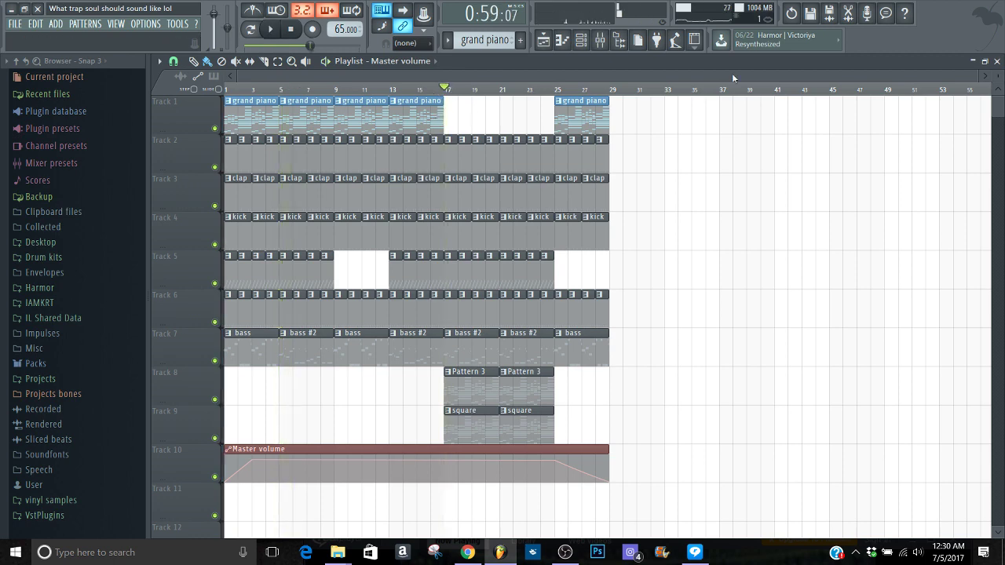
Step: Close the playlist and start a new project, discarding Real Trap Soul Beat's unsaved changes
{"action": "left_click", "coordinate": [996, 64]}
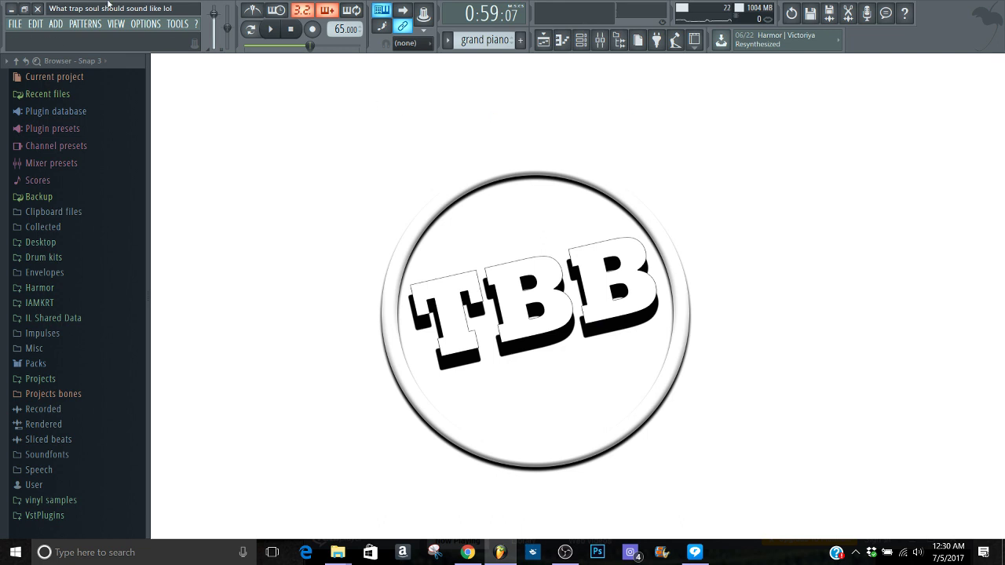
{"action": "left_click", "coordinate": [15, 24]}
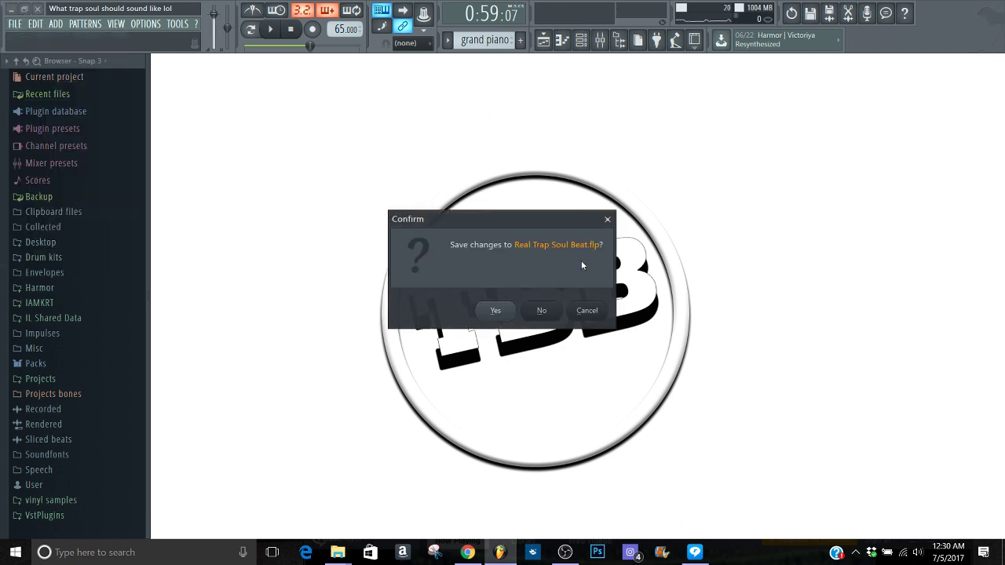
{"action": "left_click", "coordinate": [543, 310]}
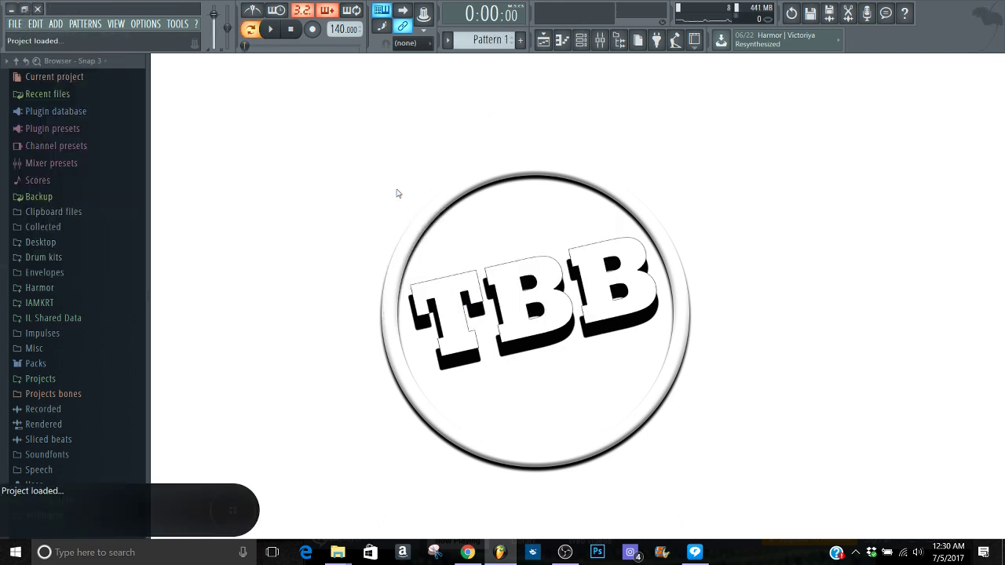